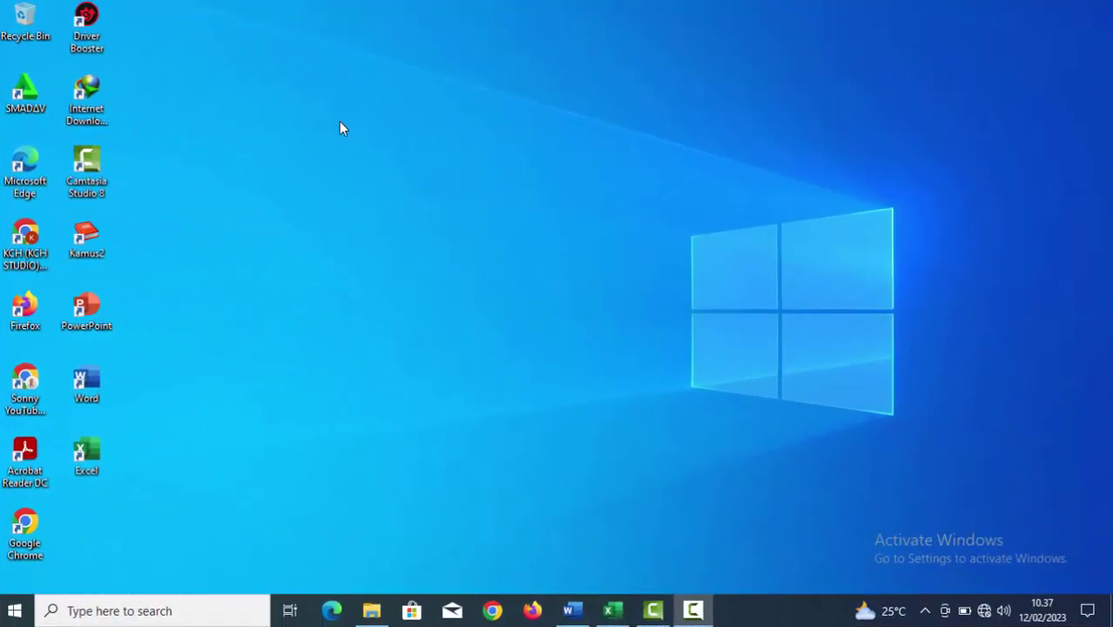
# Bring the MATERI VIDEO 1 workbook to the front, maximized, showing the KOLOM 1–3 headings.
pyautogui.click(619, 614)
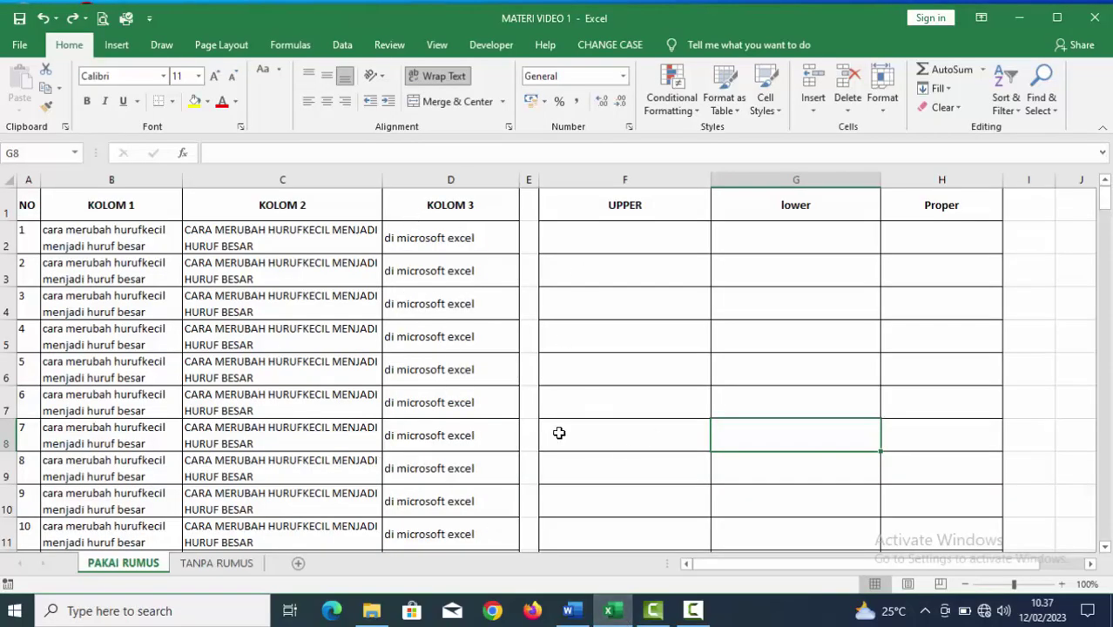
pyautogui.click(1056, 17)
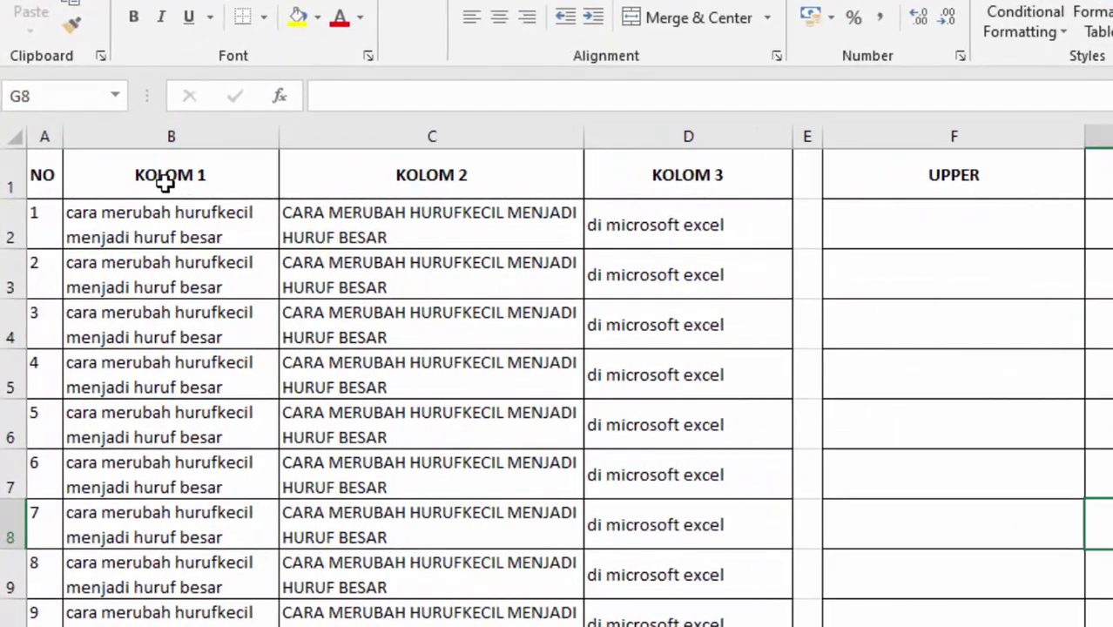
pyautogui.click(107, 196)
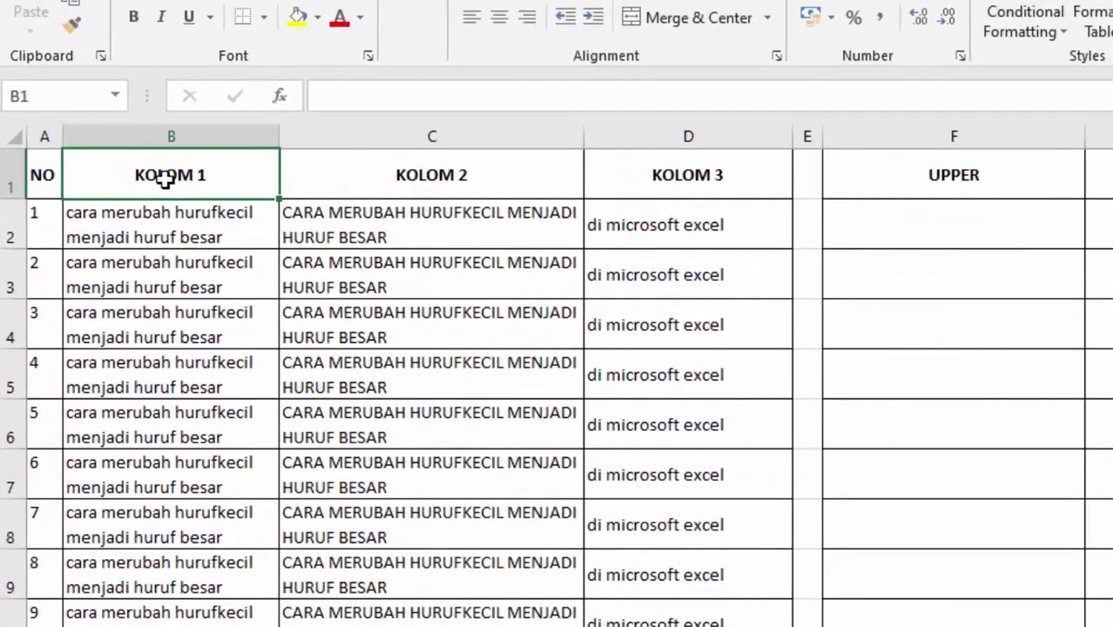
pyautogui.click(461, 179)
pyautogui.click(739, 175)
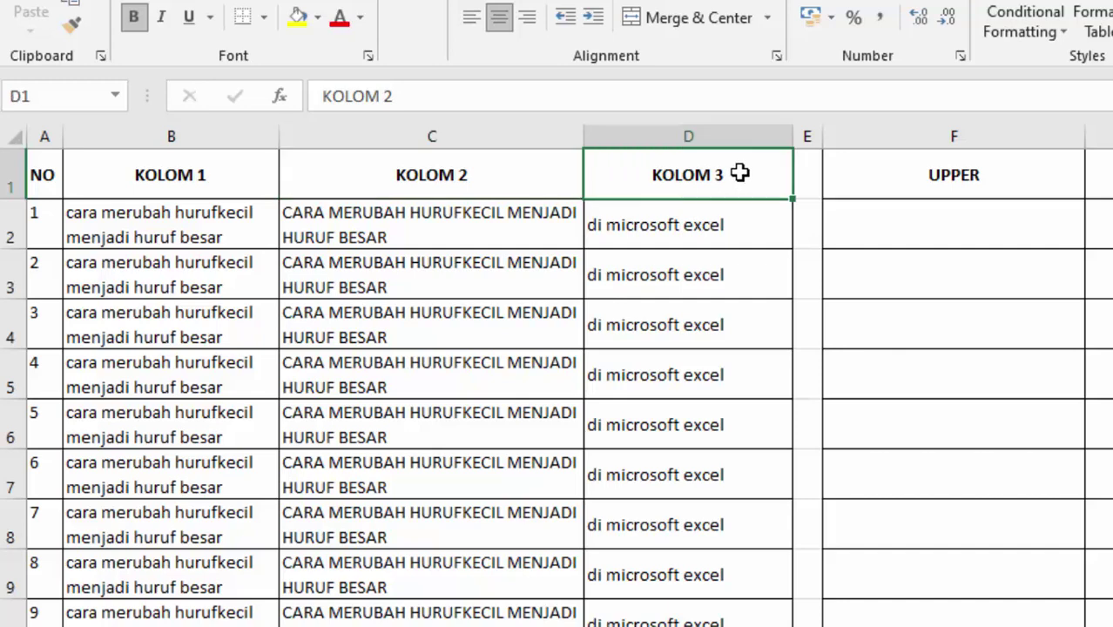
# Select columns B, C and D in turn to review the KOLOM 1, 2 and 3 source text.
pyautogui.click(101, 139)
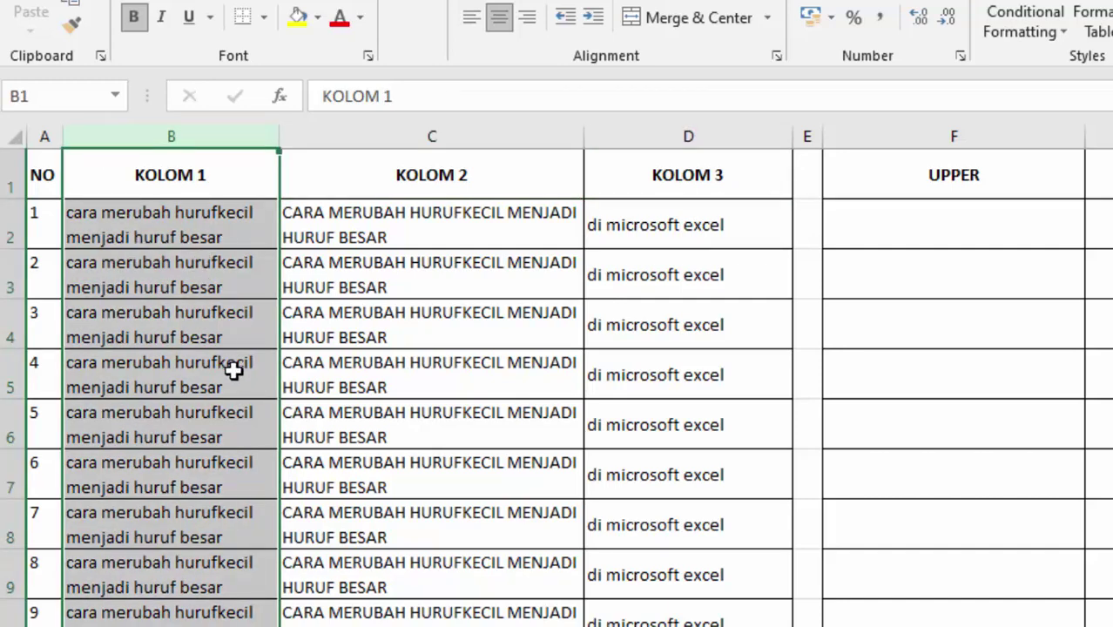
pyautogui.scroll(-10, 233, 370)
pyautogui.scroll(-10, 235, 357)
pyautogui.scroll(-11, 242, 348)
pyautogui.scroll(18, 248, 335)
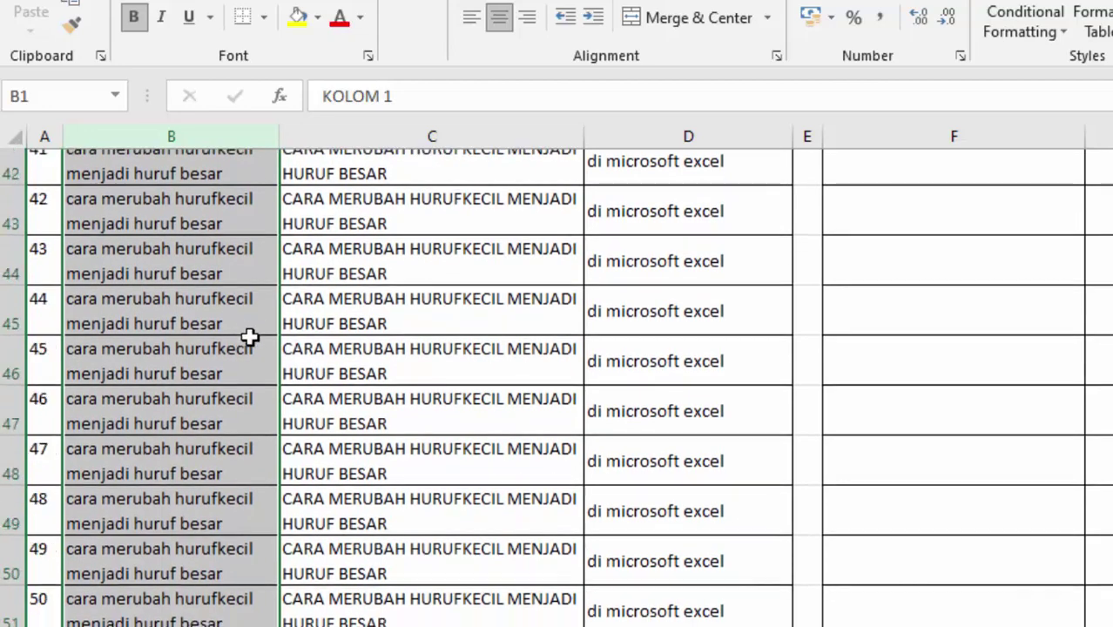
pyautogui.scroll(13, 251, 330)
pyautogui.click(425, 132)
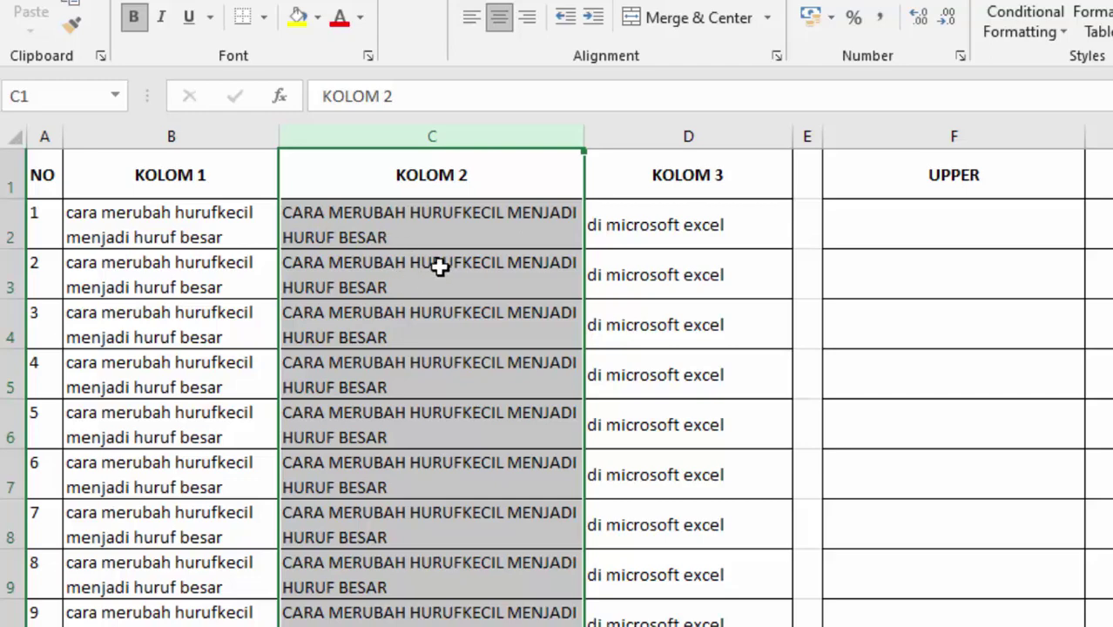
pyautogui.scroll(-8, 477, 453)
pyautogui.scroll(-20, 478, 453)
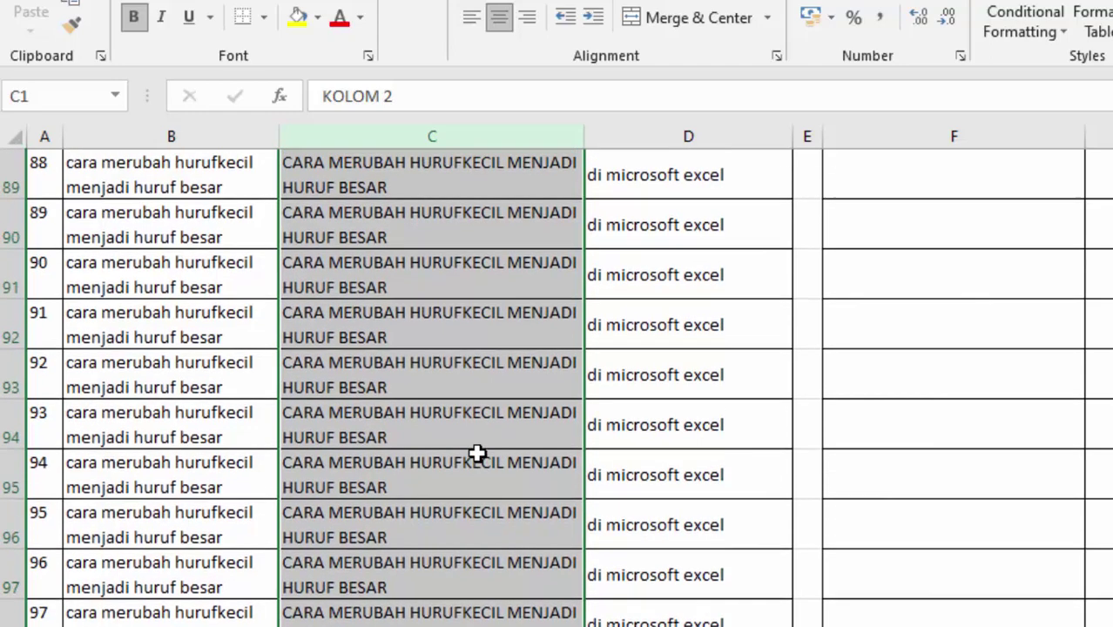
pyautogui.scroll(-5, 470, 444)
pyautogui.scroll(13, 475, 431)
pyautogui.scroll(20, 480, 405)
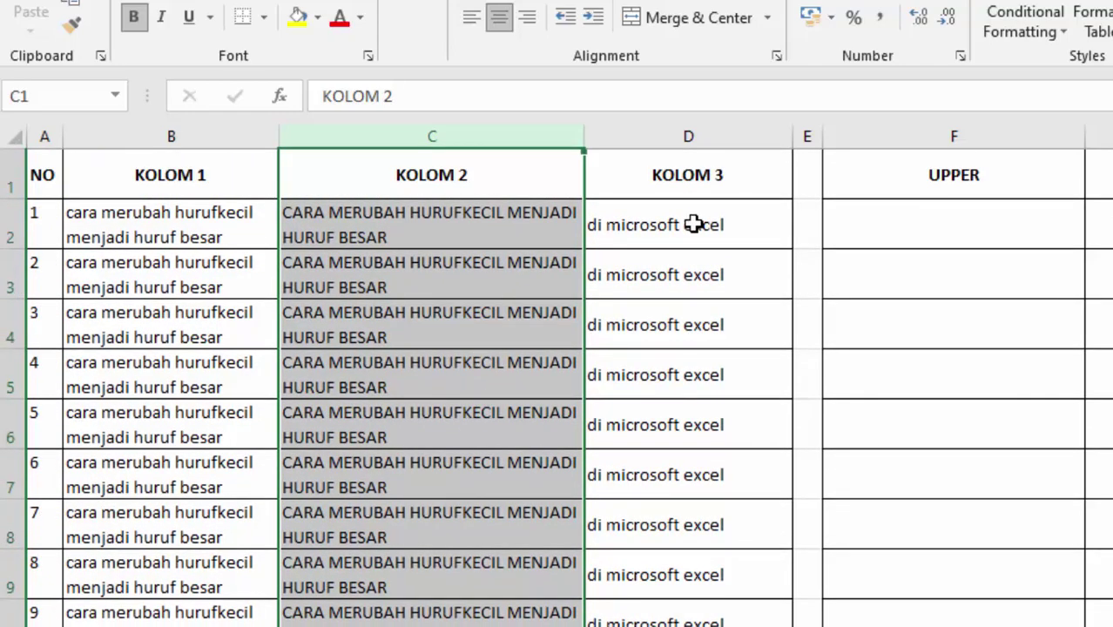
pyautogui.click(688, 135)
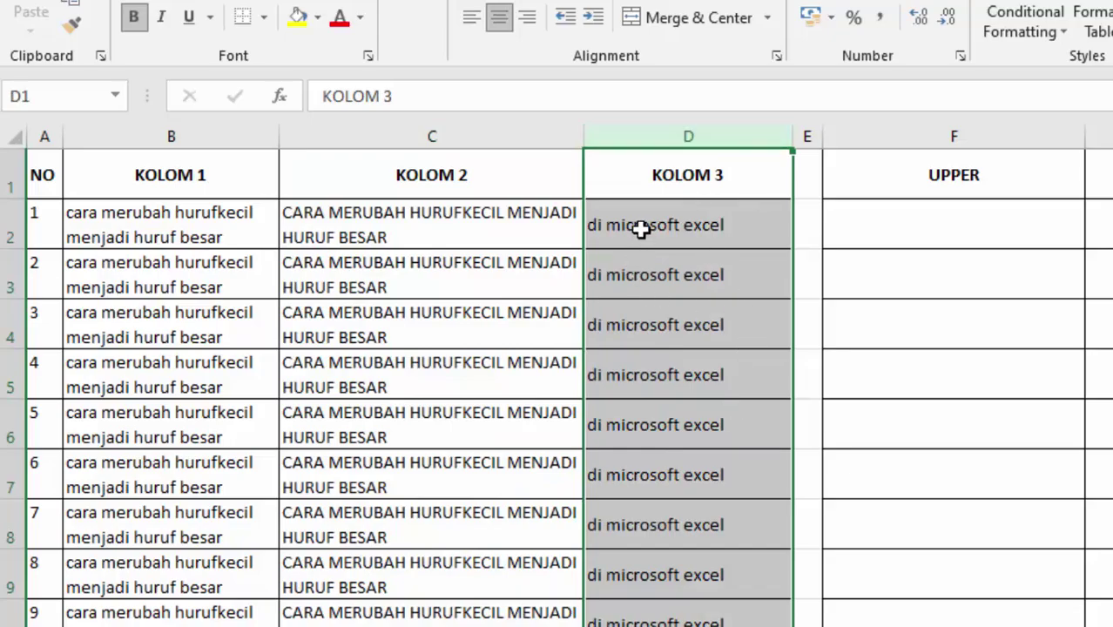
pyautogui.click(835, 240)
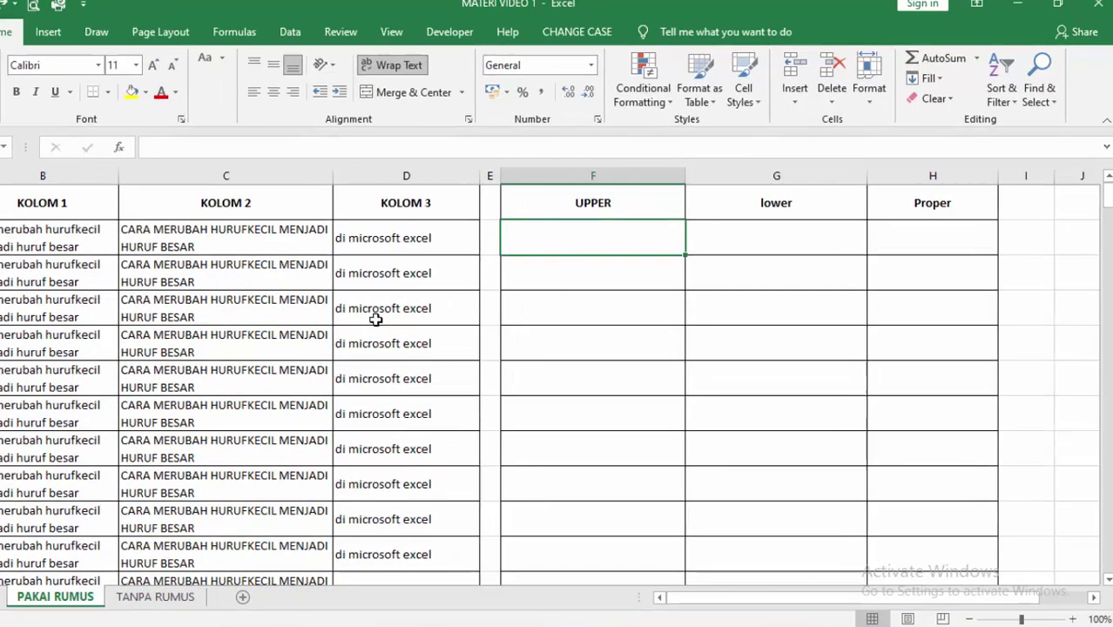
pyautogui.click(434, 223)
pyautogui.click(676, 216)
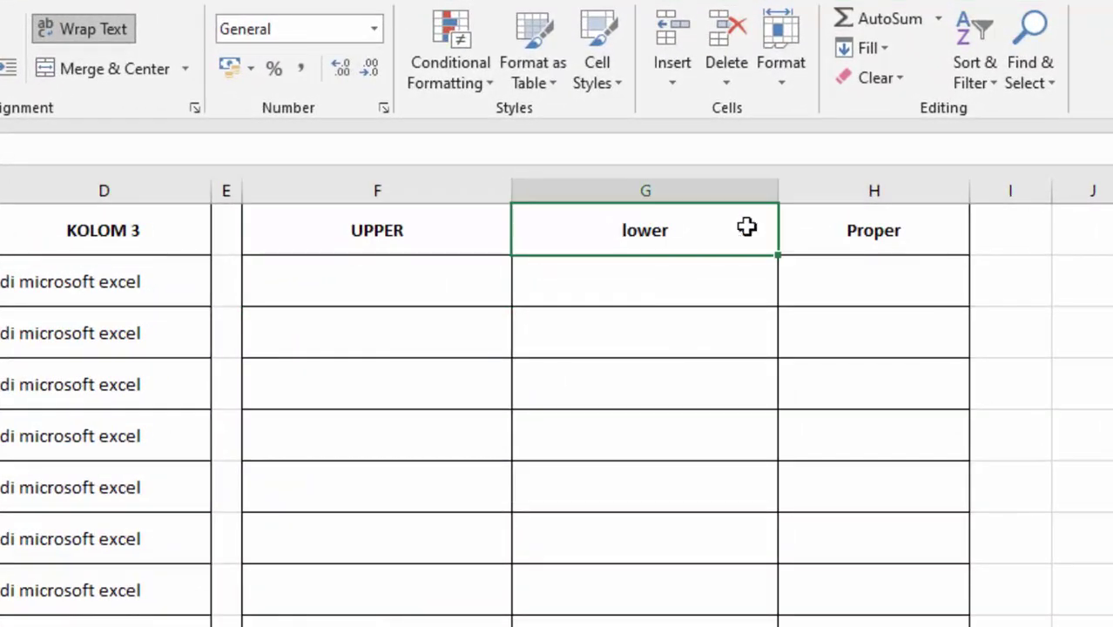
pyautogui.click(834, 224)
pyautogui.click(351, 244)
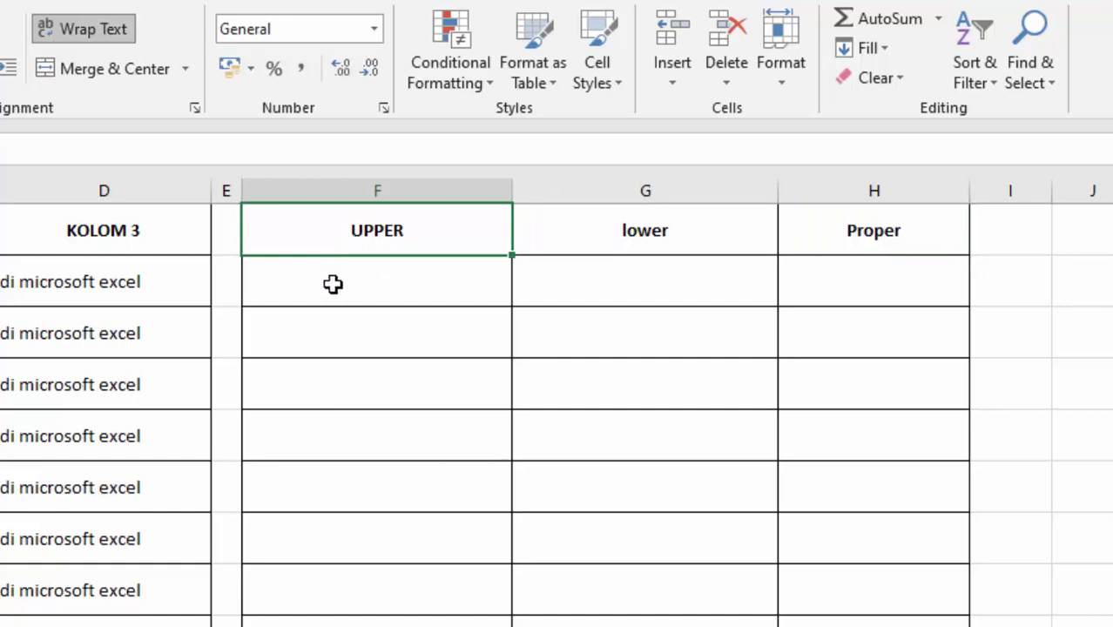
pyautogui.click(641, 226)
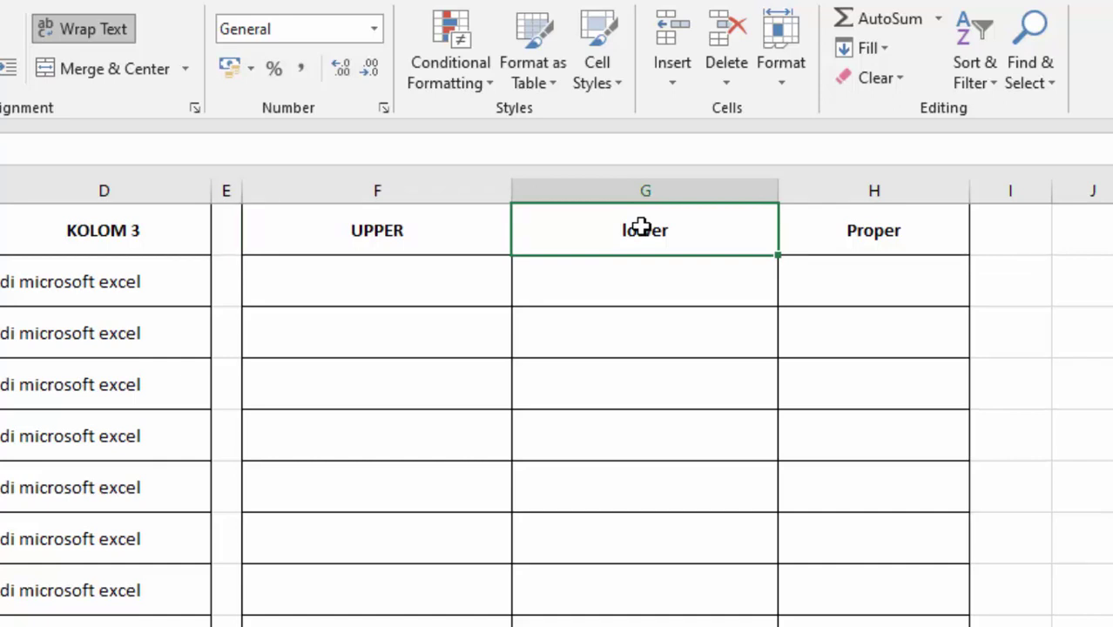
pyautogui.click(843, 233)
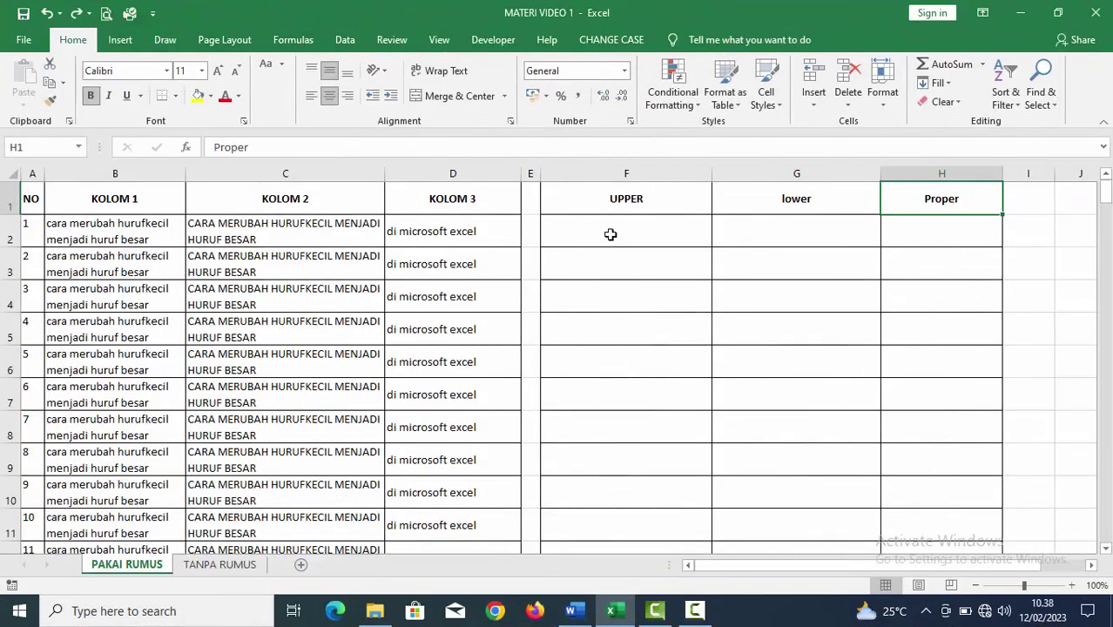
# Enter =UPPER(B2) in F2 so it shows B2's sentence in capitals.
pyautogui.click(619, 235)
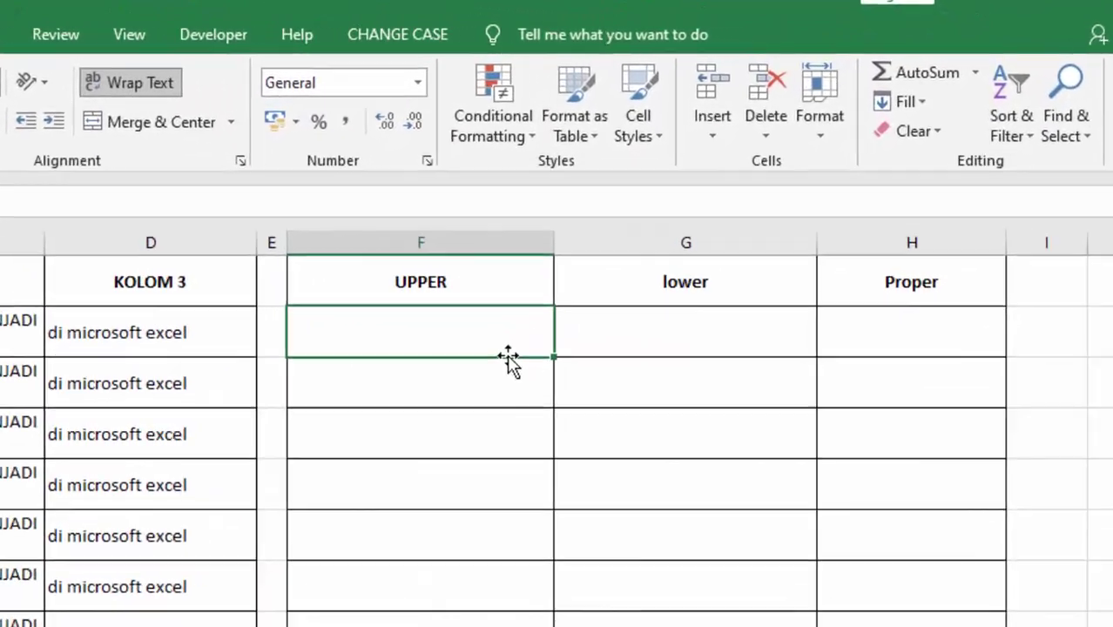
pyautogui.write('=')
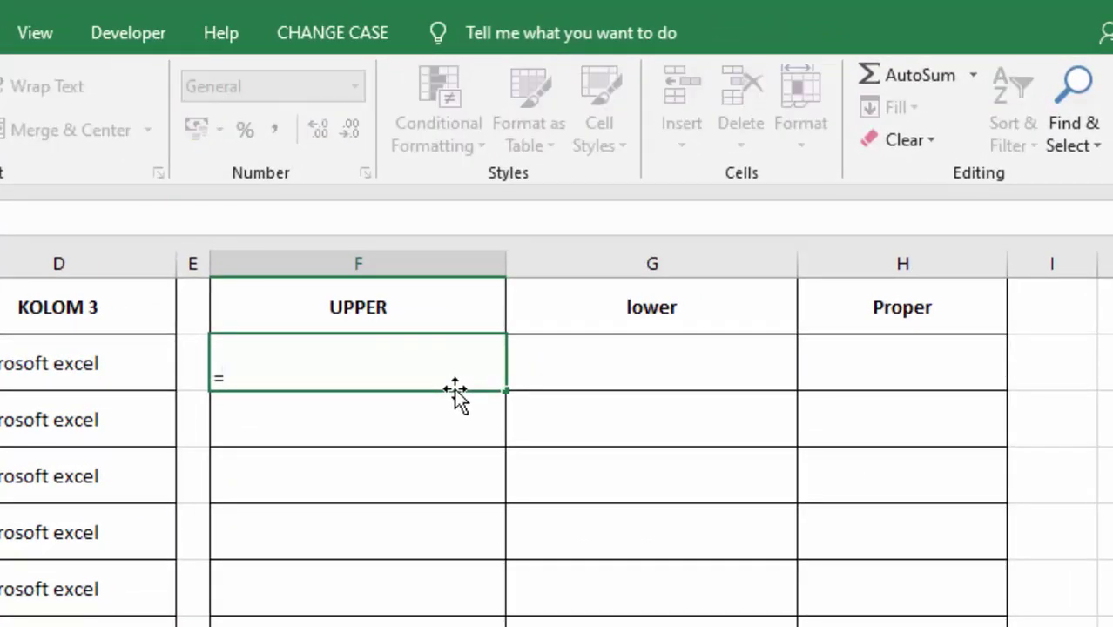
pyautogui.write('UPP')
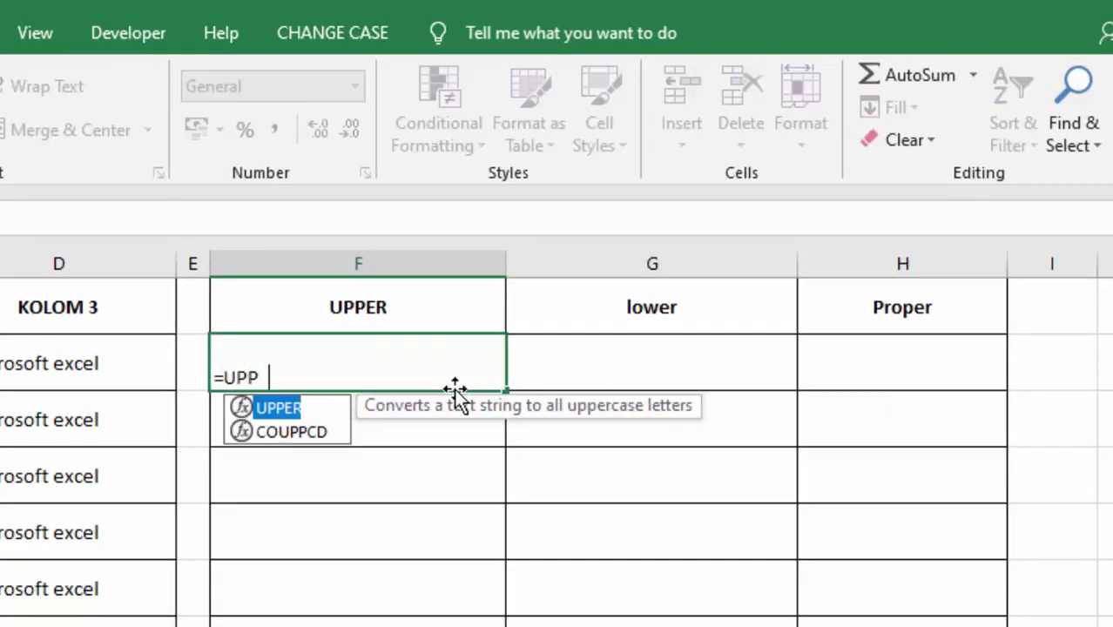
pyautogui.write('ER(')
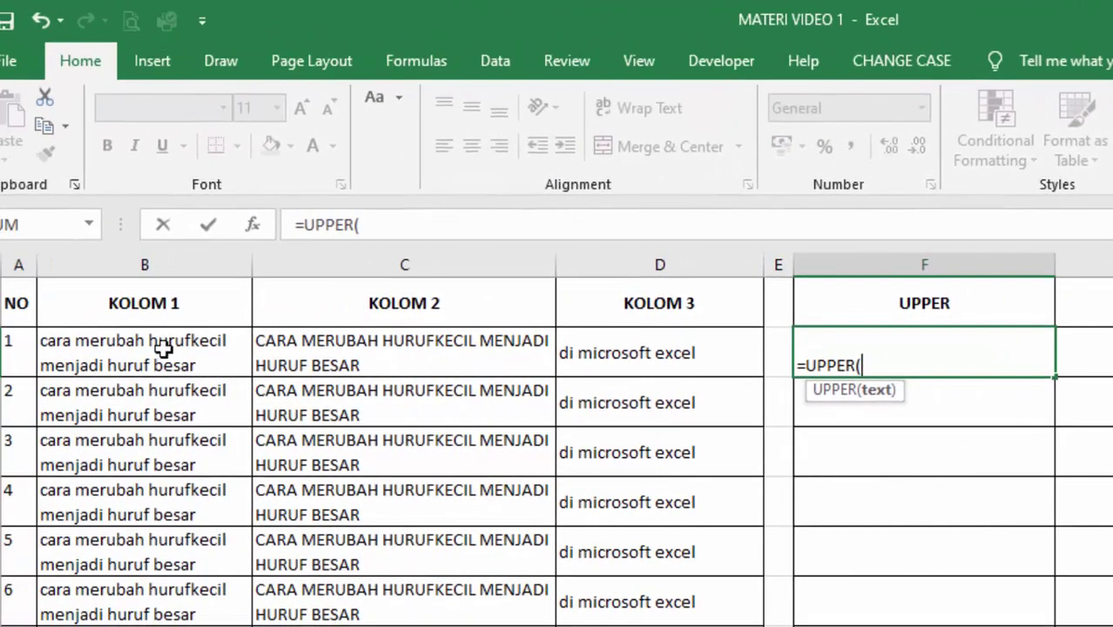
pyautogui.click(137, 339)
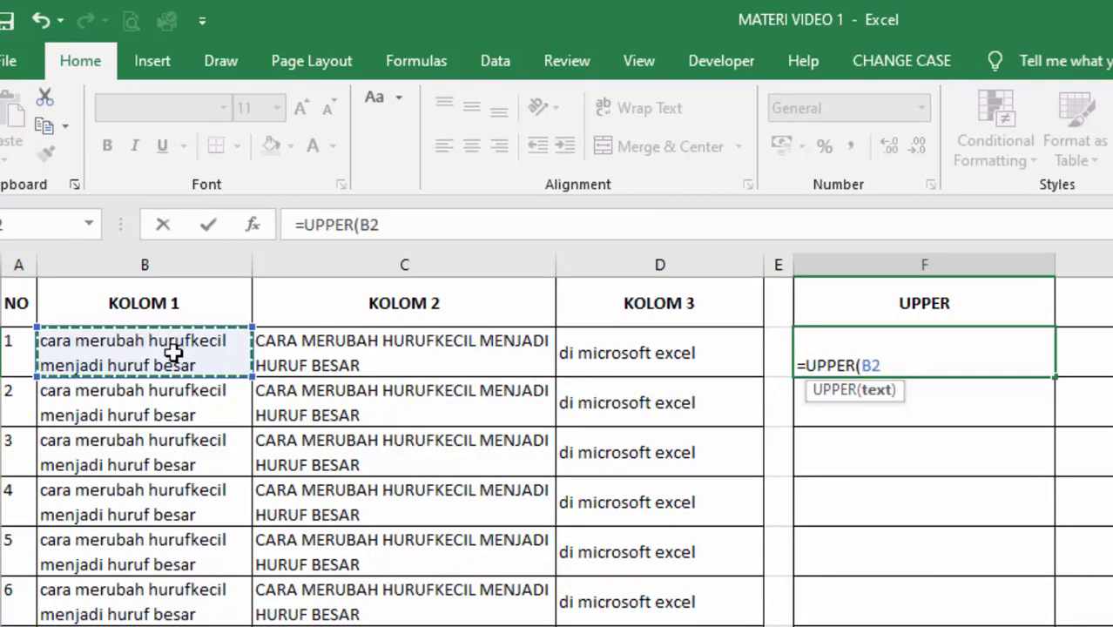
pyautogui.write(')')
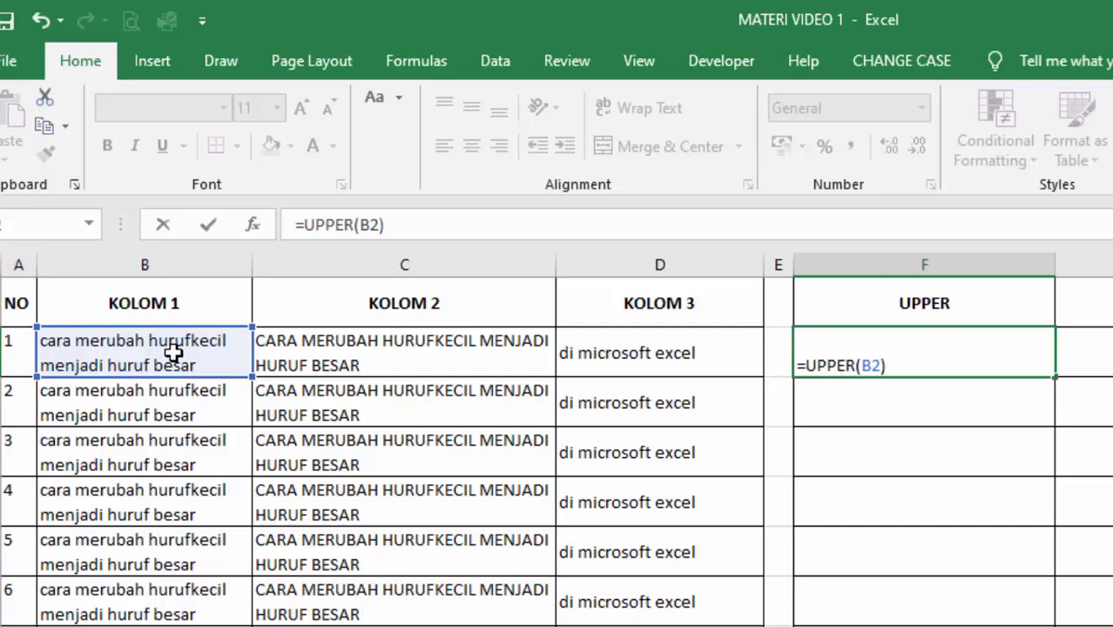
pyautogui.press('Return')
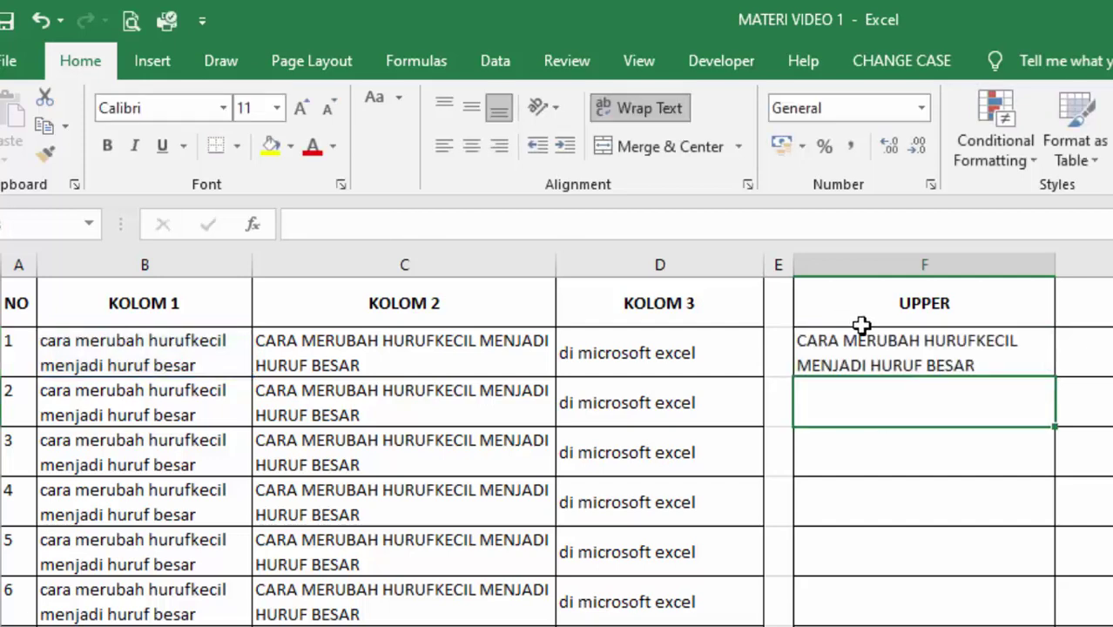
# Fill F2's UPPER formula down column F through NO 160 and check the results.
pyautogui.click(862, 340)
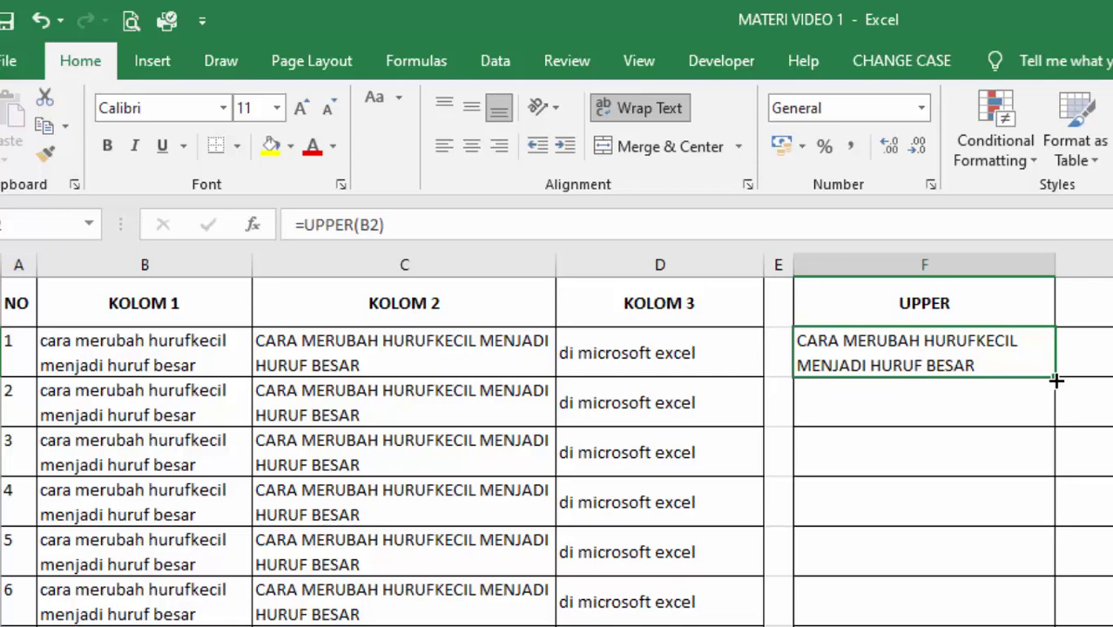
pyautogui.moveTo(1055, 380); pyautogui.dragTo(1055, 623)
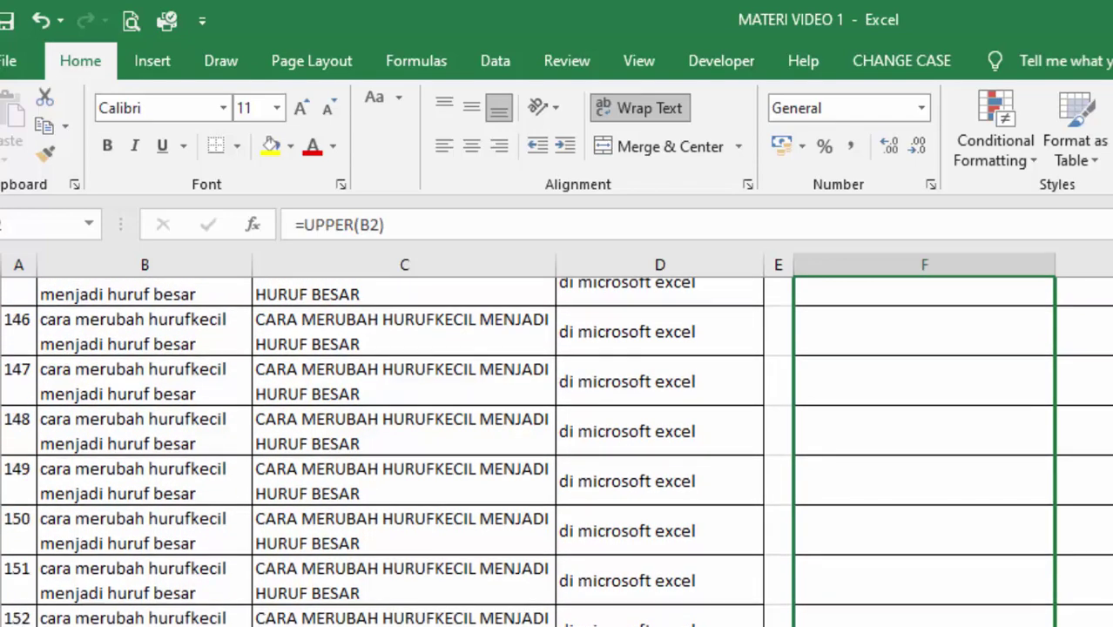
pyautogui.moveTo(1055, 623); pyautogui.dragTo(1055, 623)
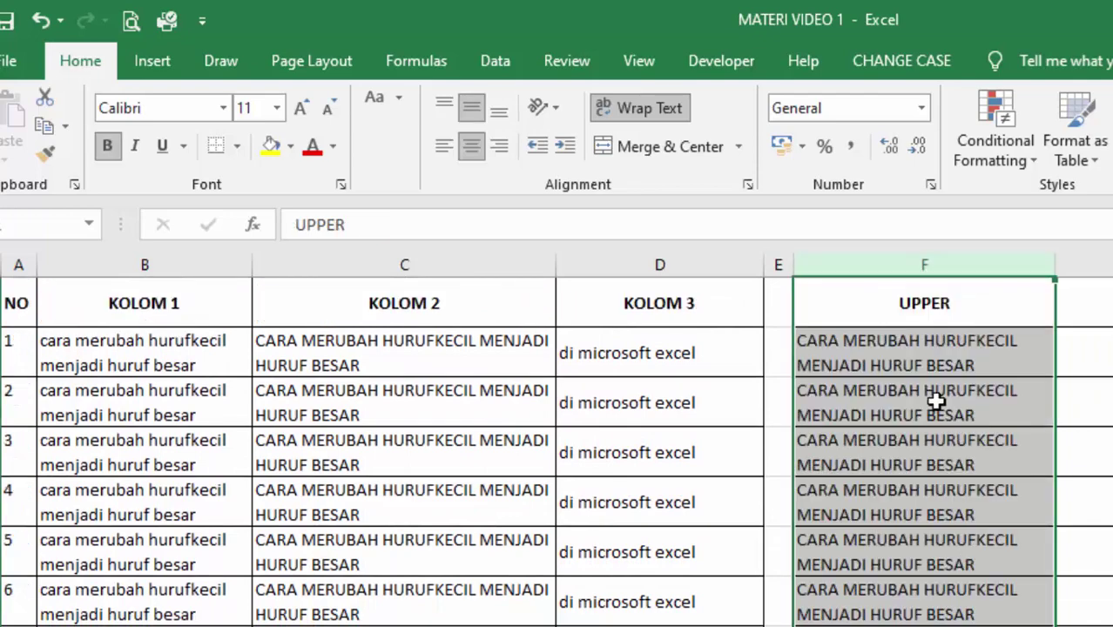
pyautogui.scroll(-2, 913, 435)
pyautogui.scroll(-3, 913, 457)
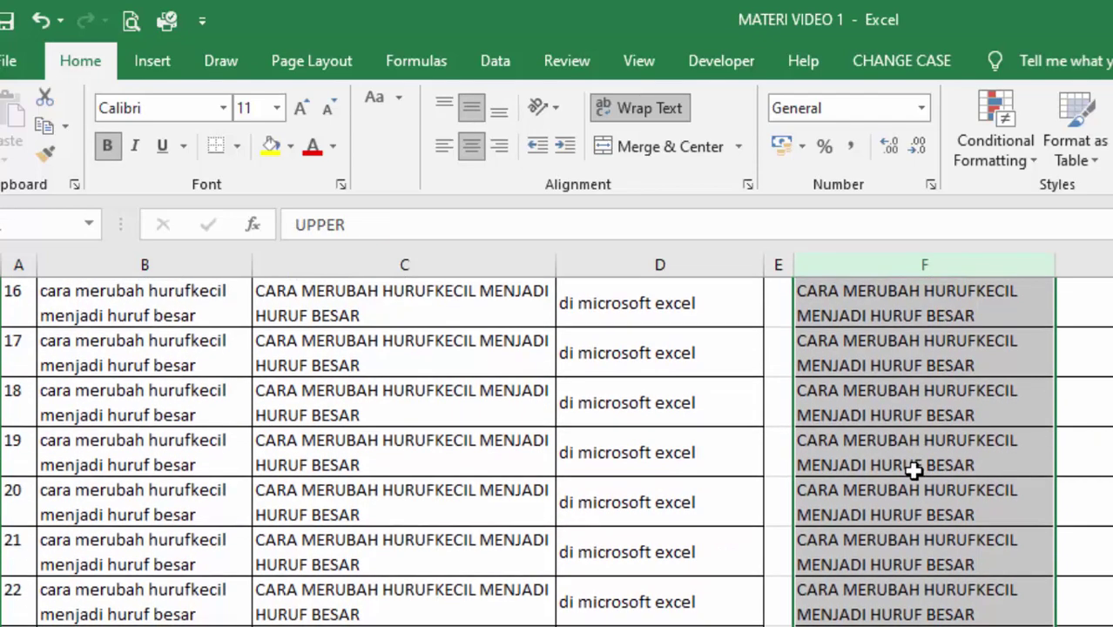
pyautogui.scroll(-9, 910, 466)
pyautogui.scroll(14, 910, 470)
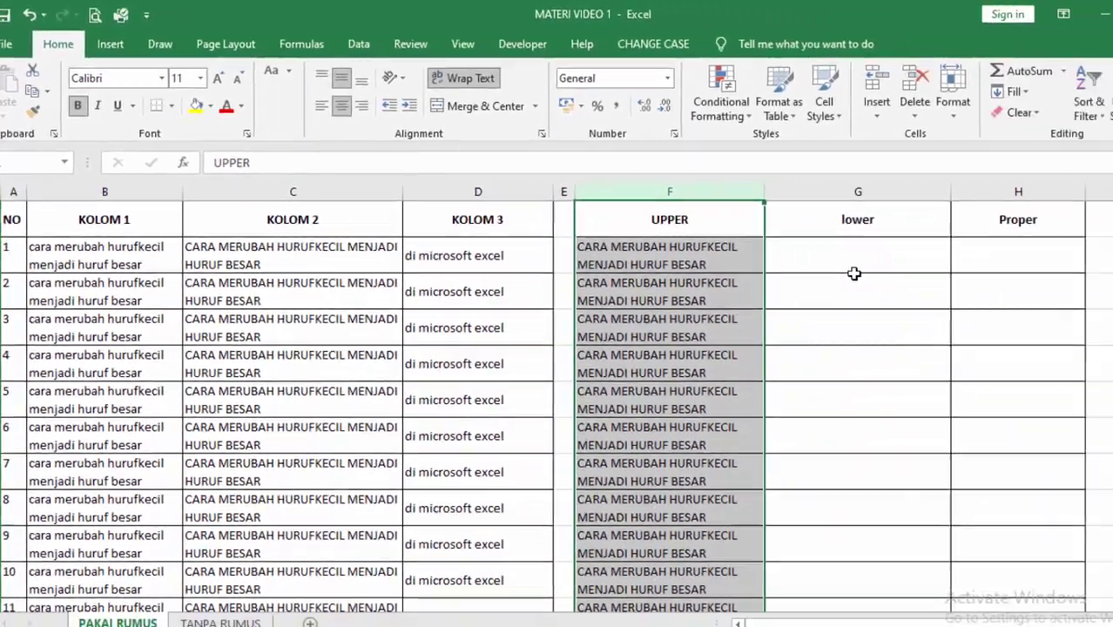
pyautogui.click(784, 231)
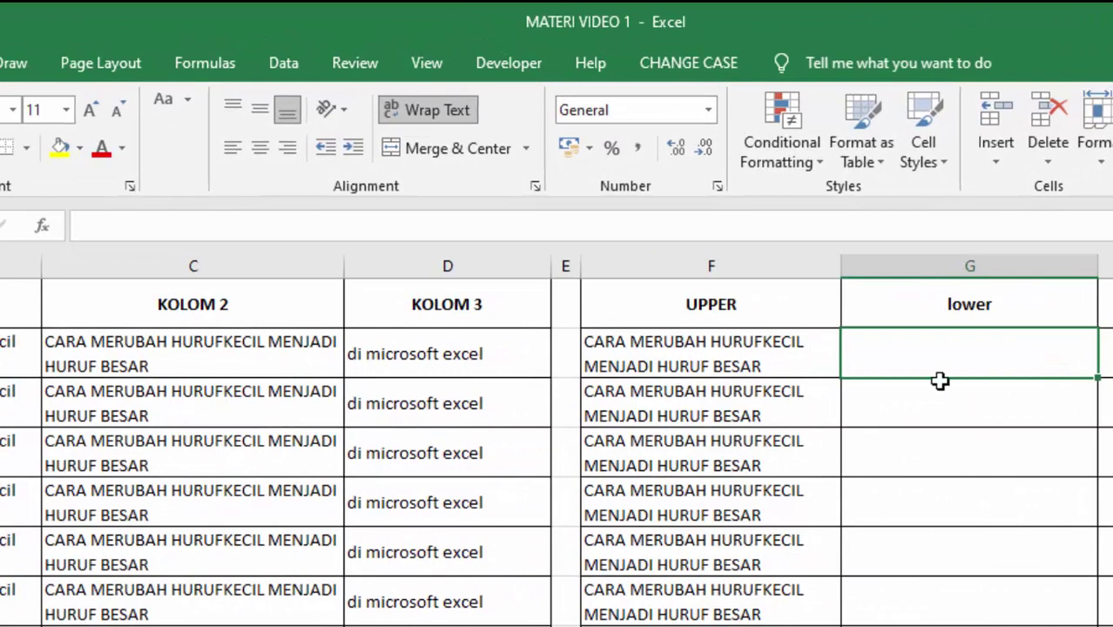
# Enter =LOWER(C2) in G2 and fill it down column G.
pyautogui.write('=')
pyautogui.write('L')
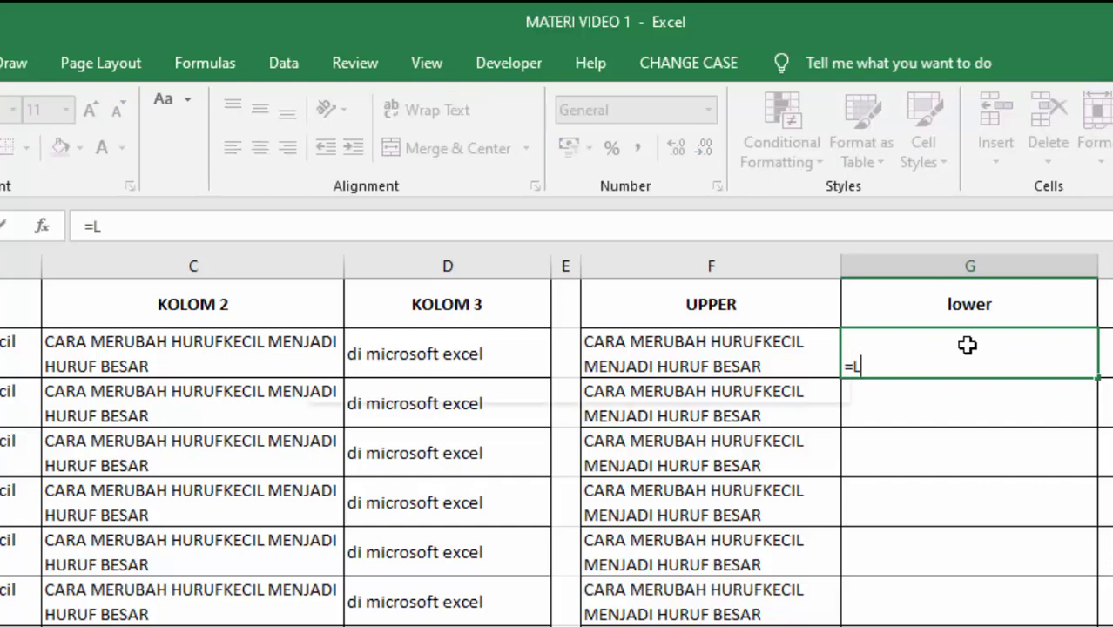
pyautogui.write('OWER')
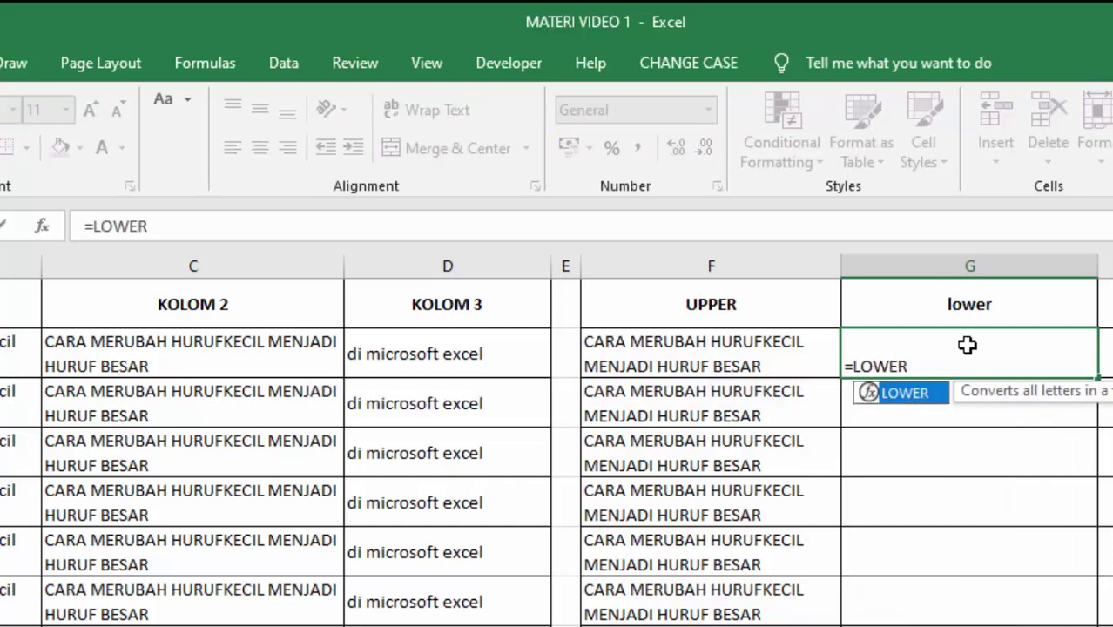
pyautogui.write('(')
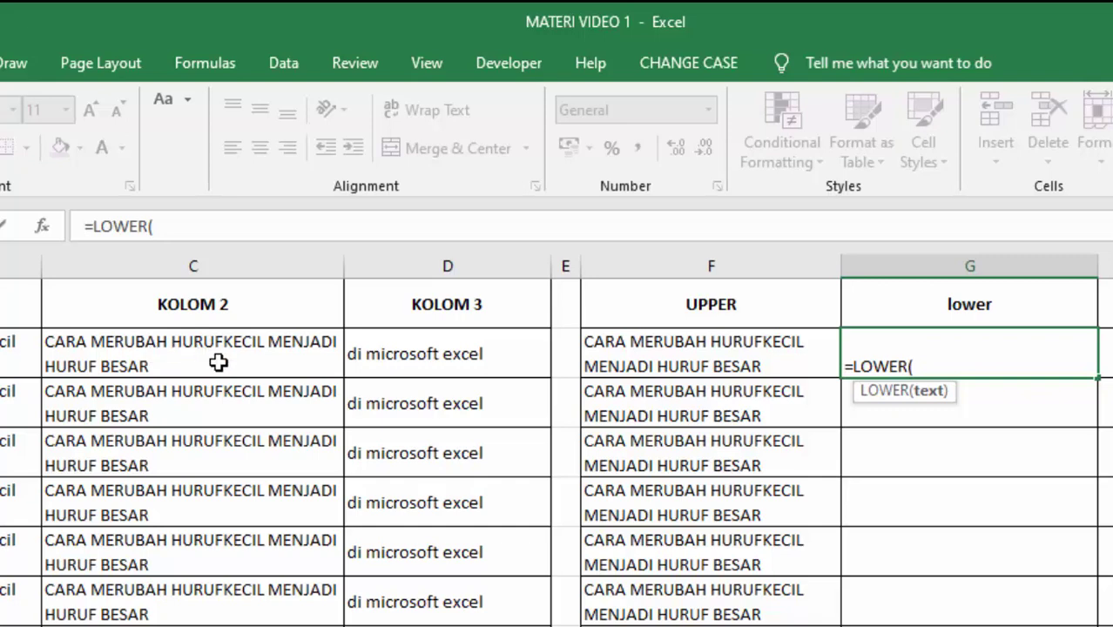
pyautogui.click(187, 337)
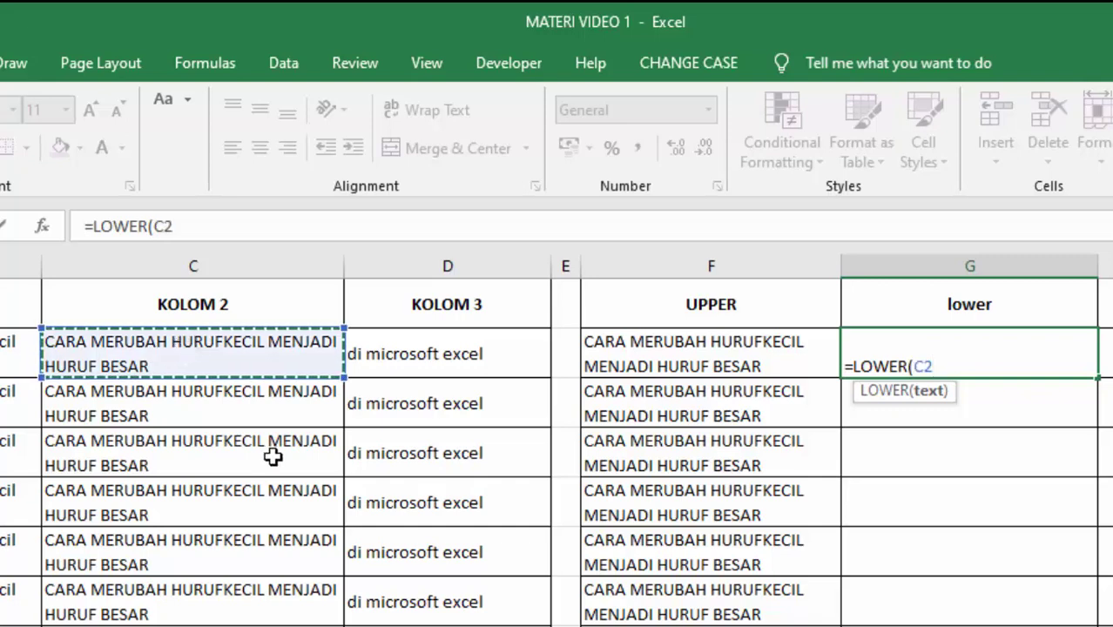
pyautogui.write(')')
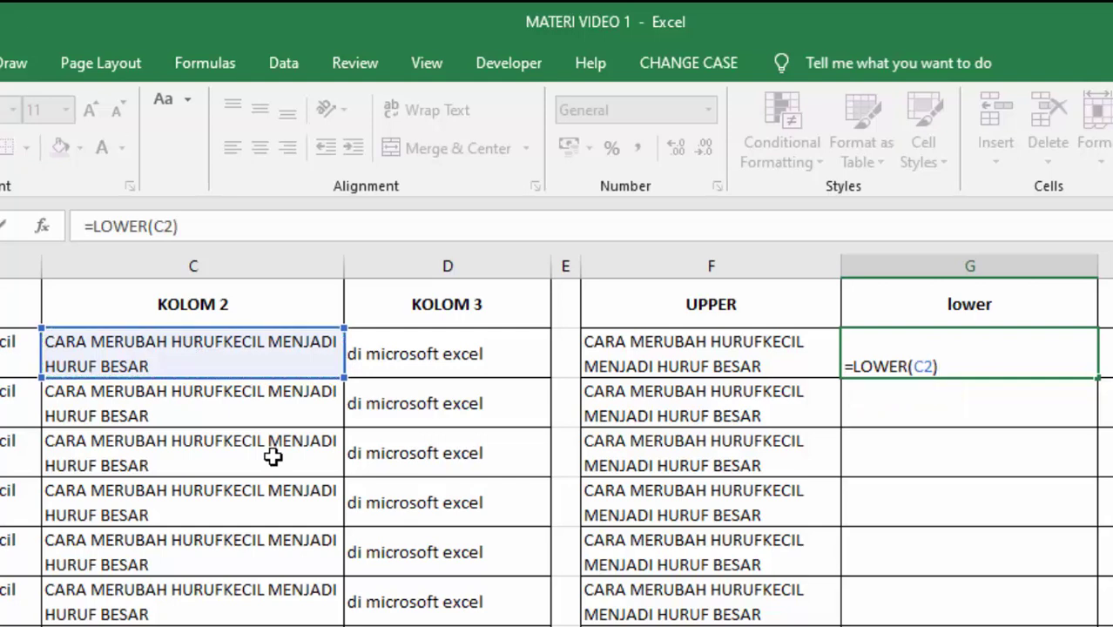
pyautogui.press('Return')
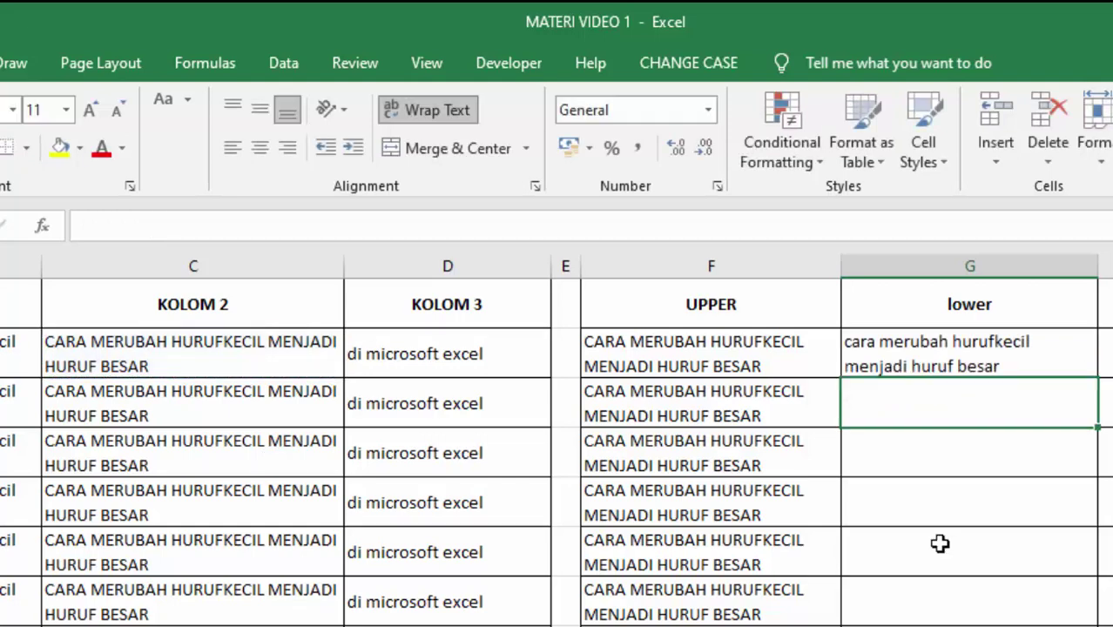
pyautogui.click(957, 351)
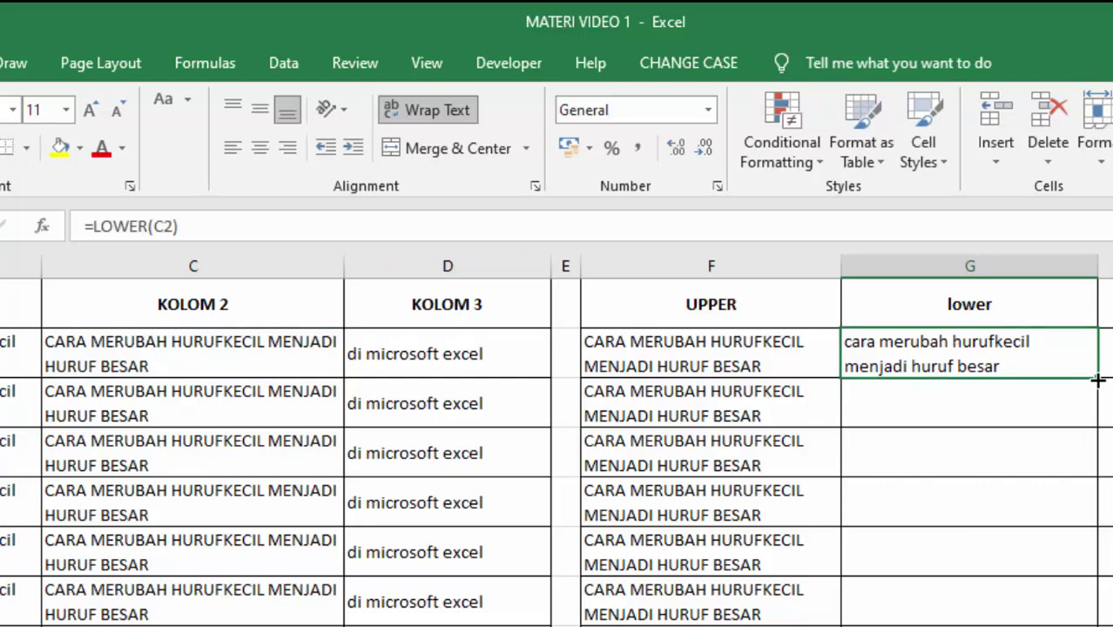
pyautogui.moveTo(1097, 380); pyautogui.dragTo(1102, 625)
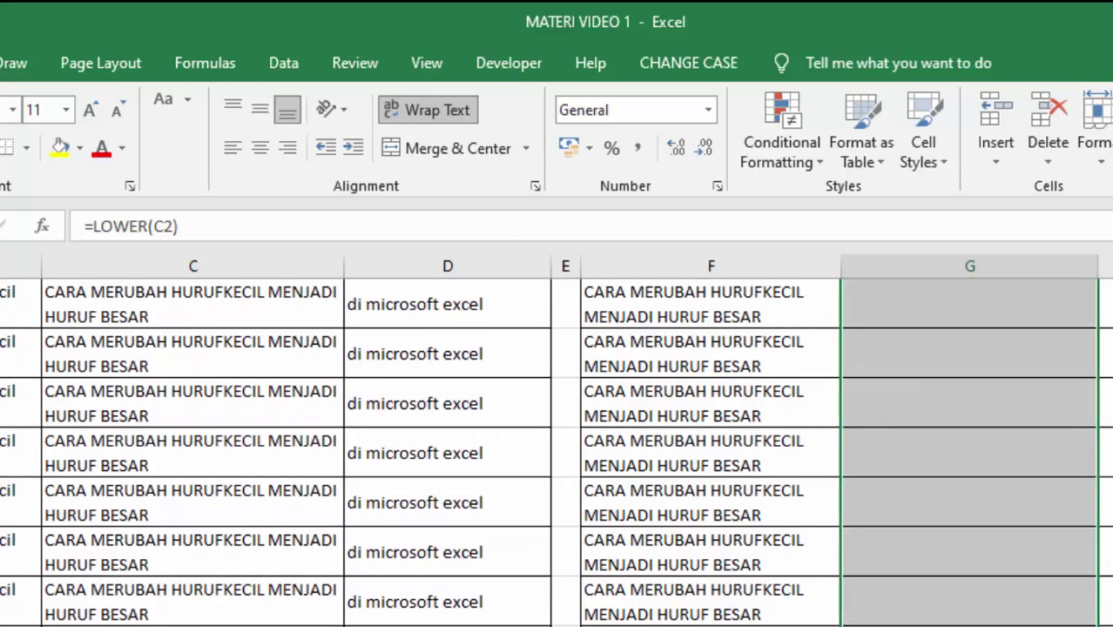
pyautogui.scroll(1, 827, 344)
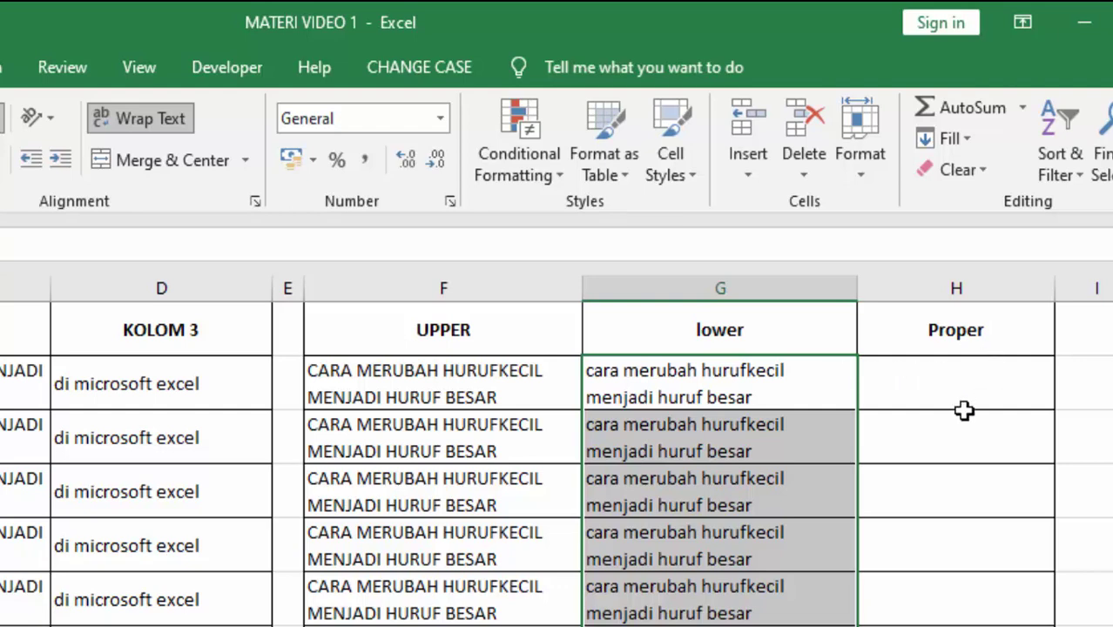
# Enter =PROPER(D2) in H2 so it shows 'Di Microsoft Excel'.
pyautogui.doubleClick(971, 383)
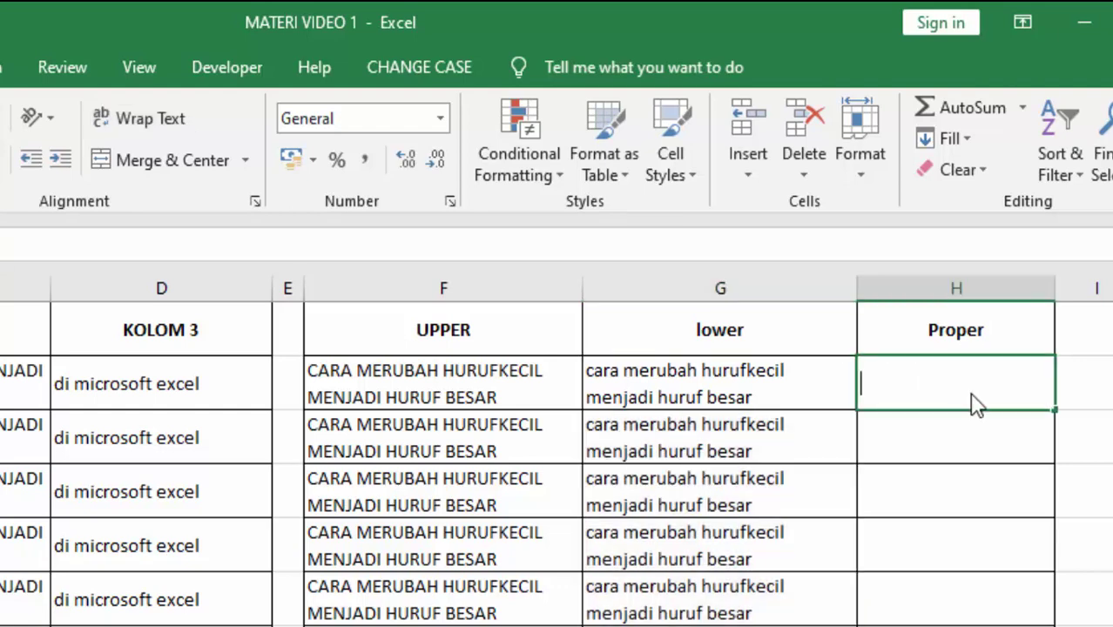
pyautogui.write('=')
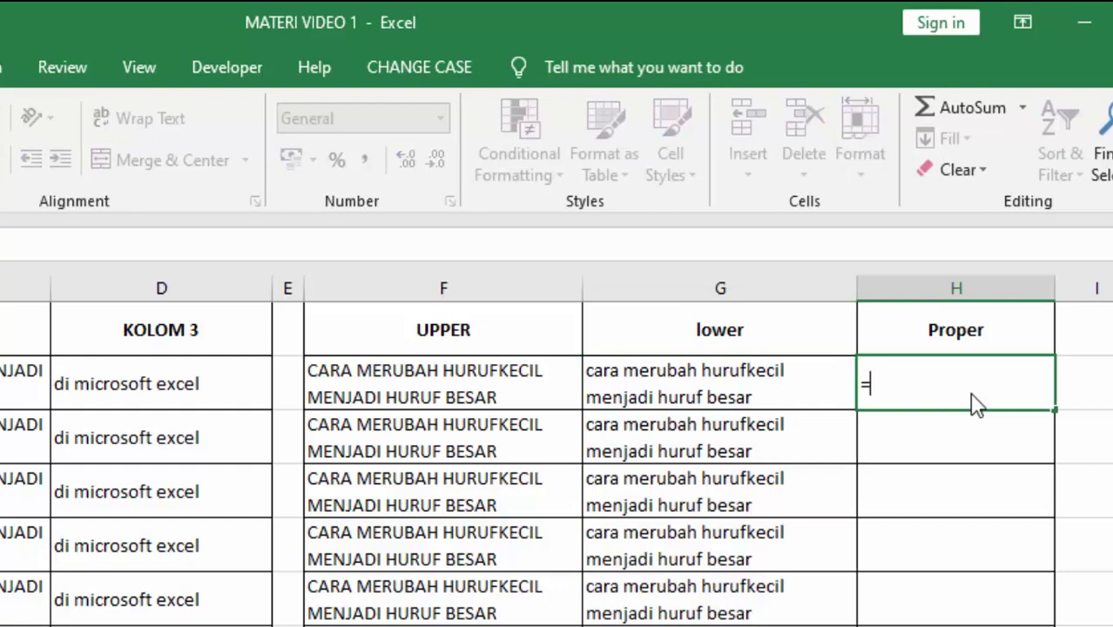
pyautogui.write('PR')
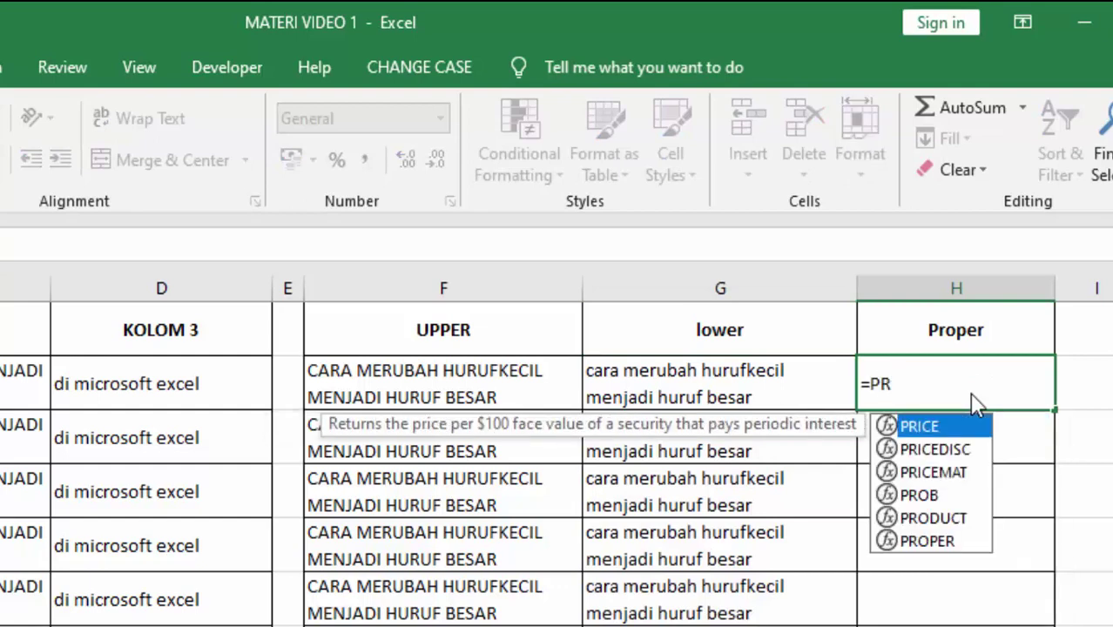
pyautogui.write('O')
pyautogui.press('Down')
pyautogui.press('Down')
pyautogui.press('Tab')
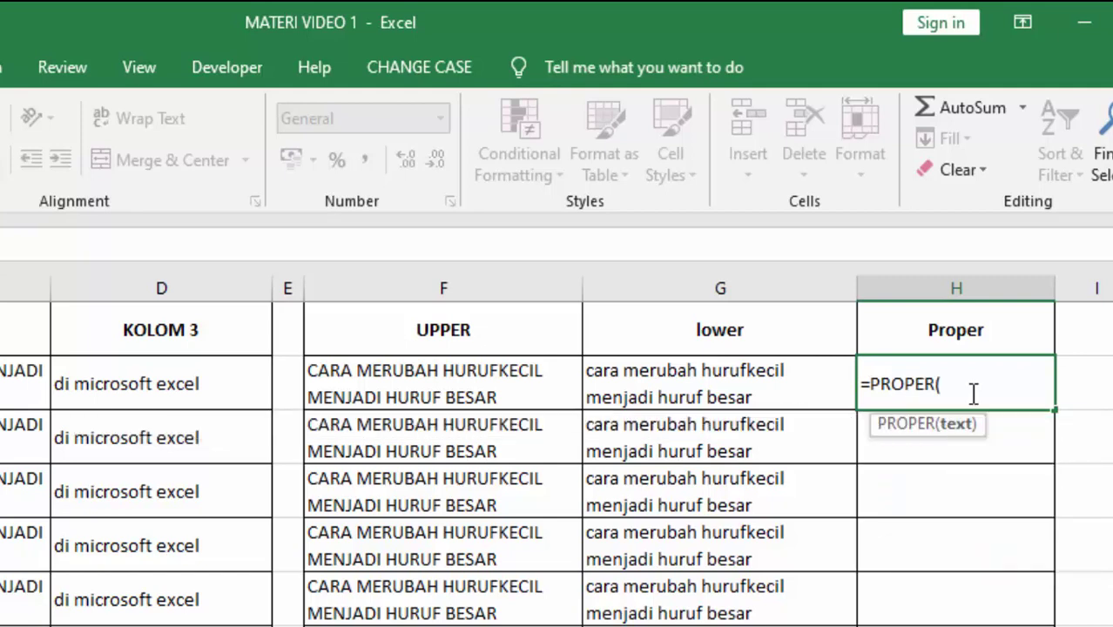
pyautogui.click(236, 384)
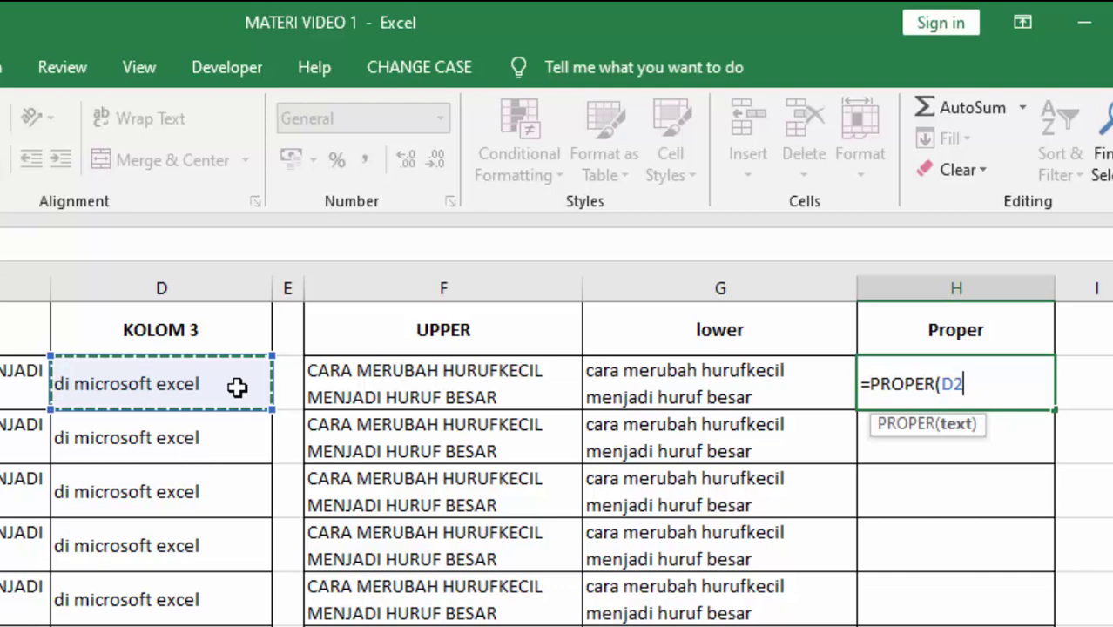
pyautogui.write(')')
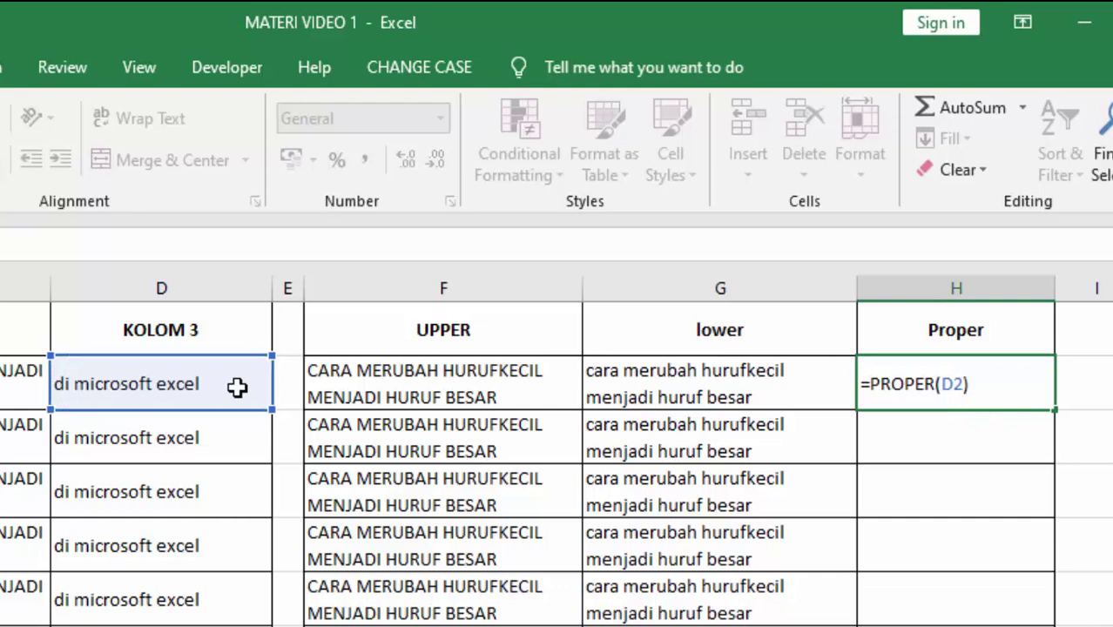
pyautogui.press('Return')
pyautogui.click(937, 380)
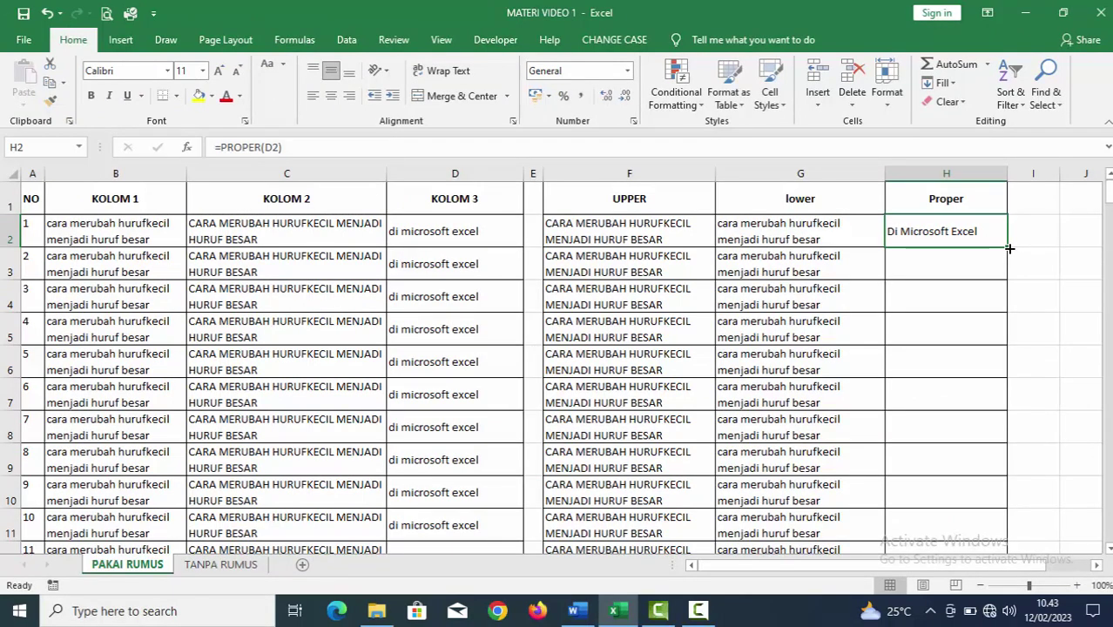
# Fill H2's PROPER formula down column H to row 163, then return to H2.
pyautogui.moveTo(1008, 248); pyautogui.dragTo(1014, 623)
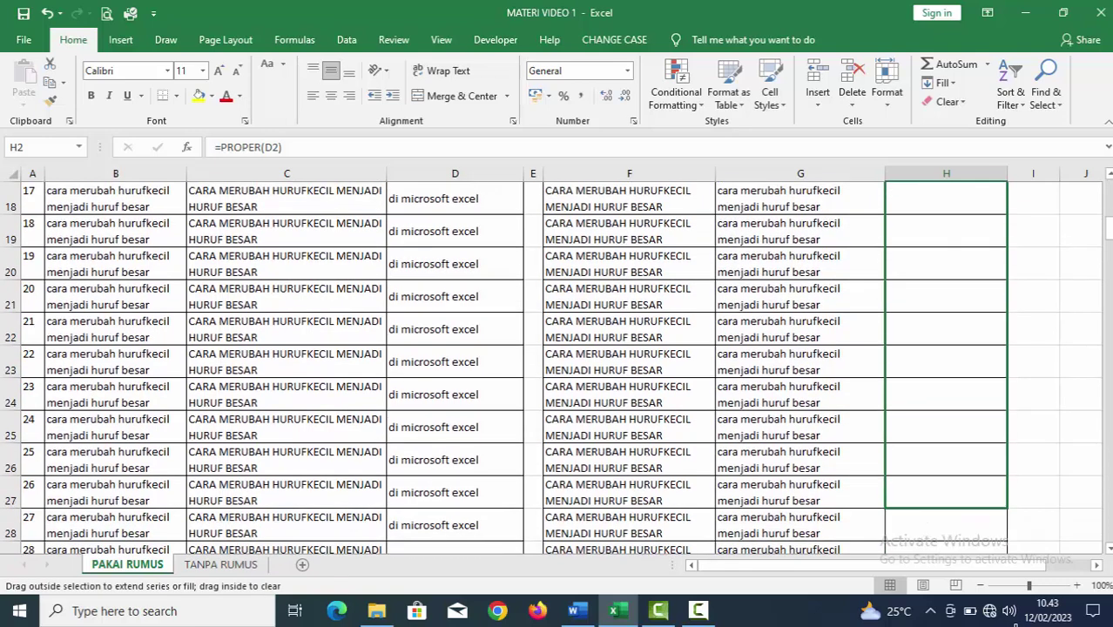
pyautogui.moveTo(1014, 624); pyautogui.dragTo(1022, 494)
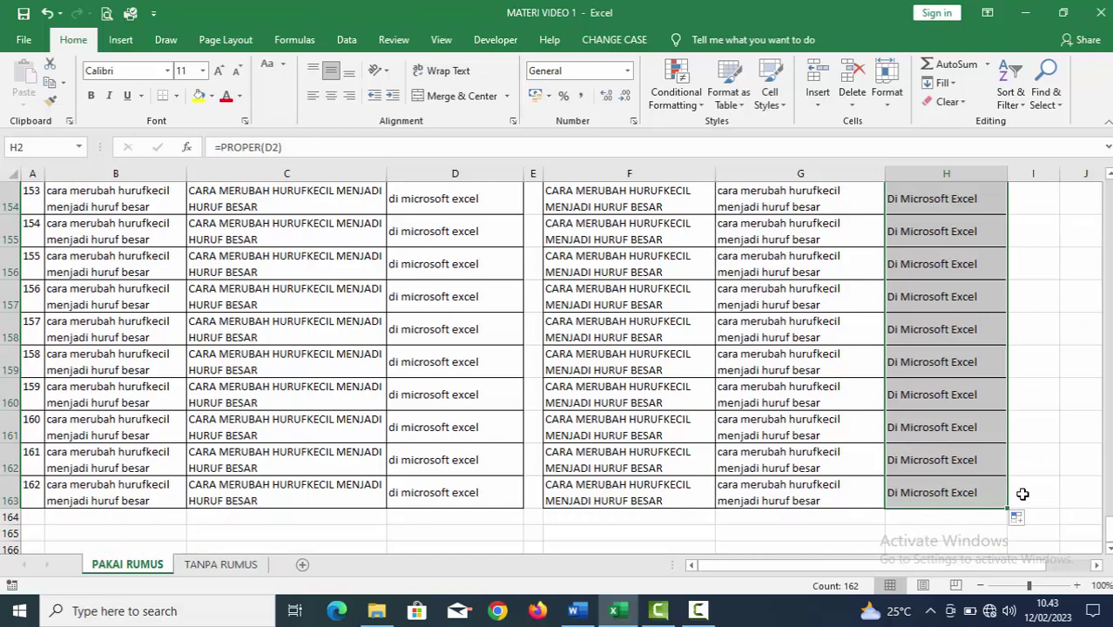
pyautogui.scroll(10, 923, 418)
pyautogui.scroll(10, 923, 417)
pyautogui.scroll(17, 919, 410)
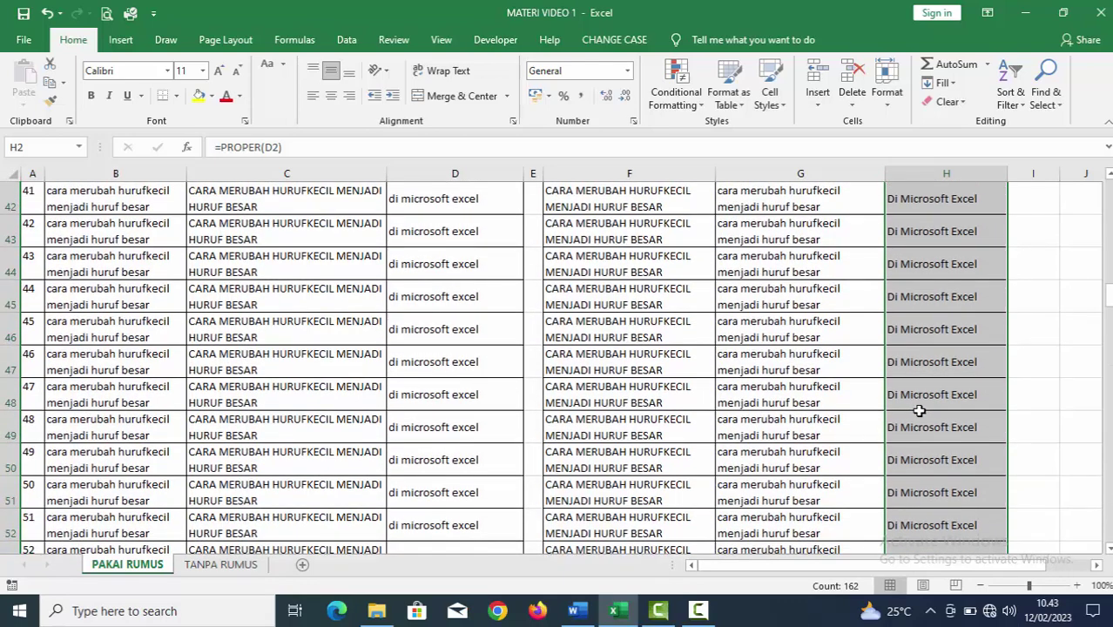
pyautogui.scroll(8, 918, 410)
pyautogui.scroll(6, 923, 348)
pyautogui.click(939, 229)
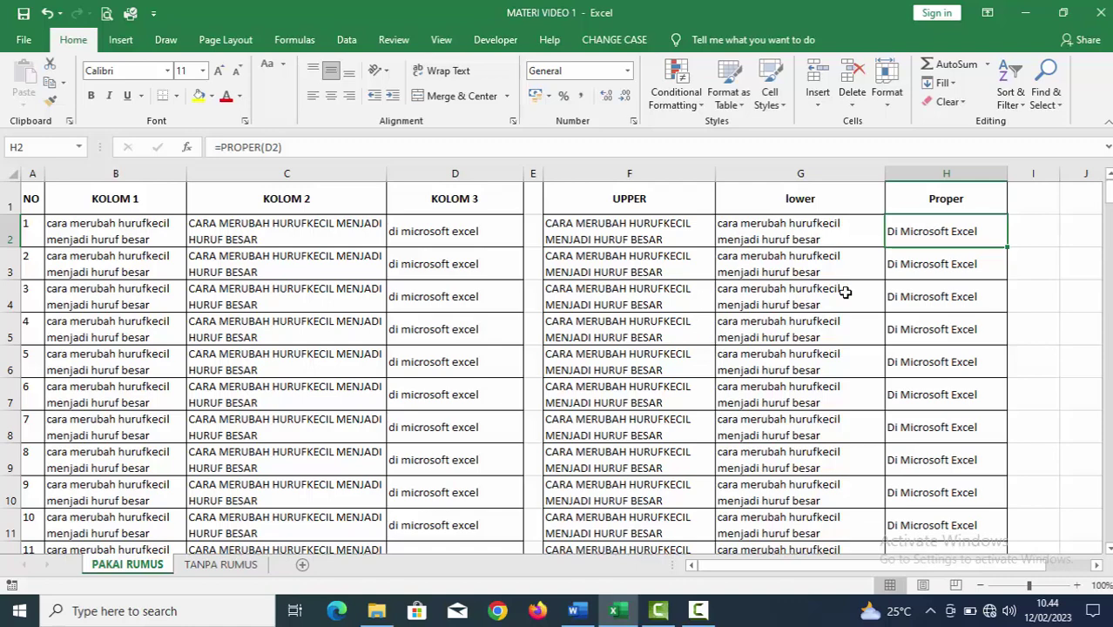
pyautogui.click(742, 372)
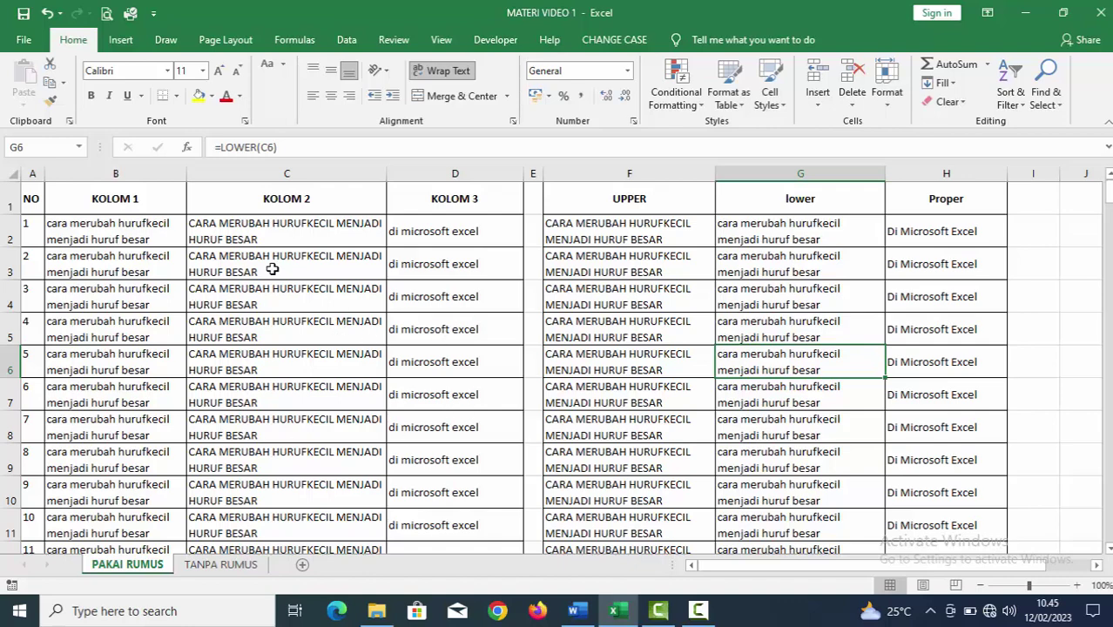
pyautogui.click(557, 393)
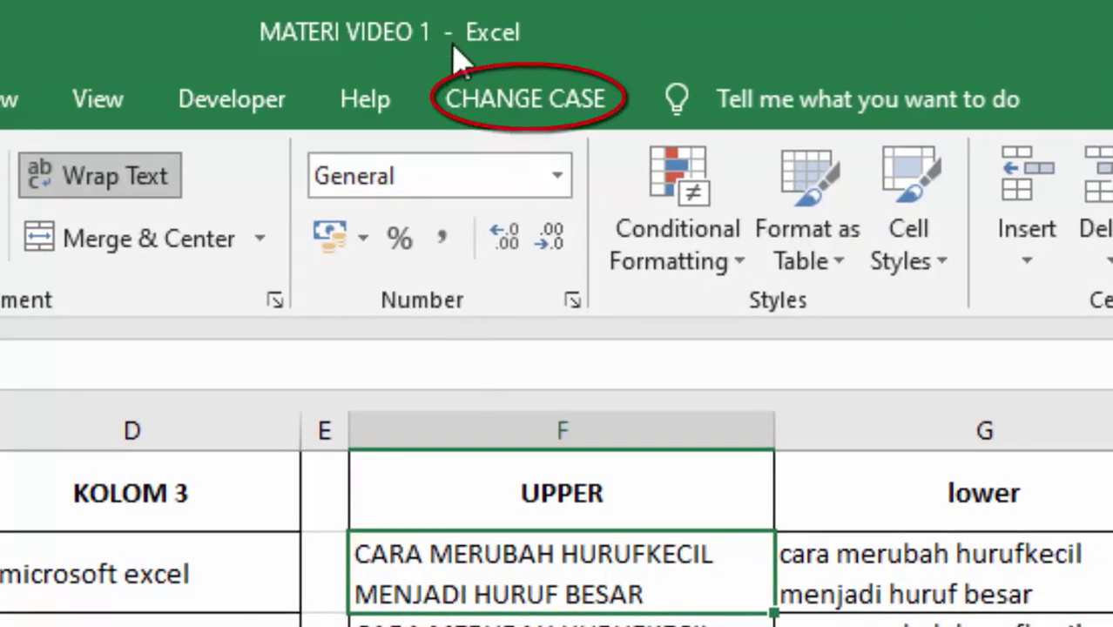
# Convert cell F2's text to lowercase with the CHANGE CASE add-in.
pyautogui.click(512, 106)
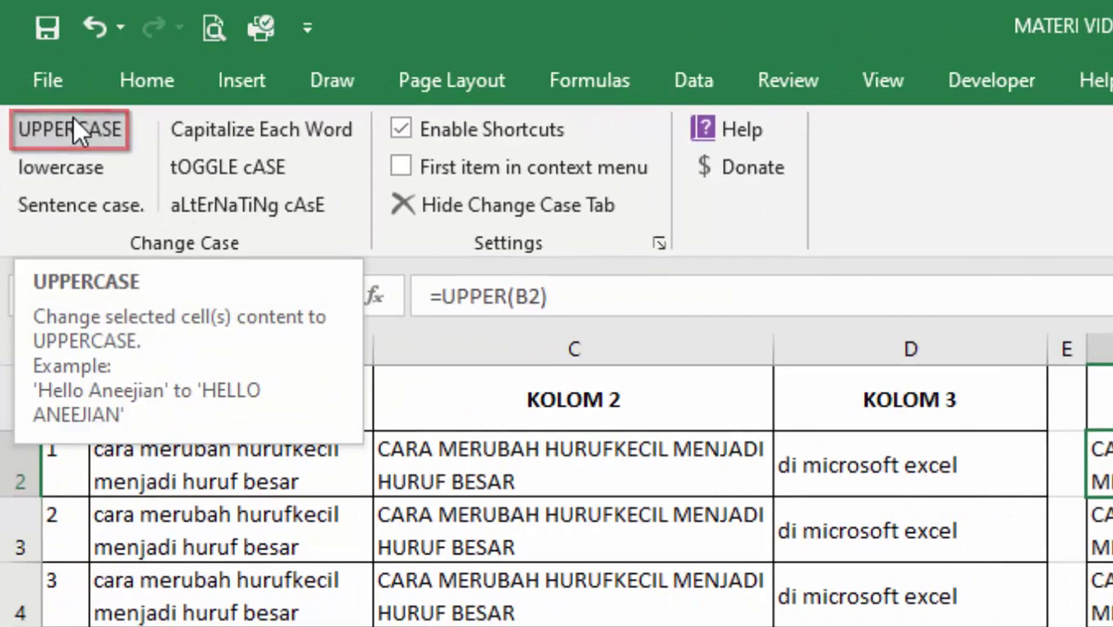
pyautogui.click(25, 166)
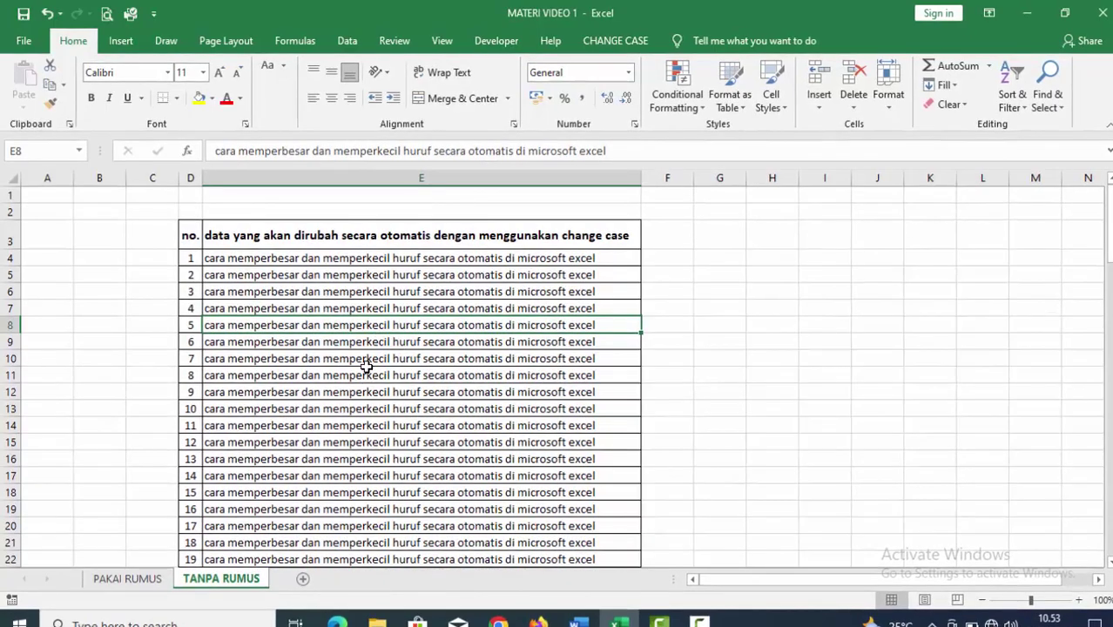
# Browse the TANPA RUMUS table and try a drag selection of its numbers and sentences.
pyautogui.scroll(-2, 368, 362)
pyautogui.scroll(-1, 373, 357)
pyautogui.scroll(3, 380, 342)
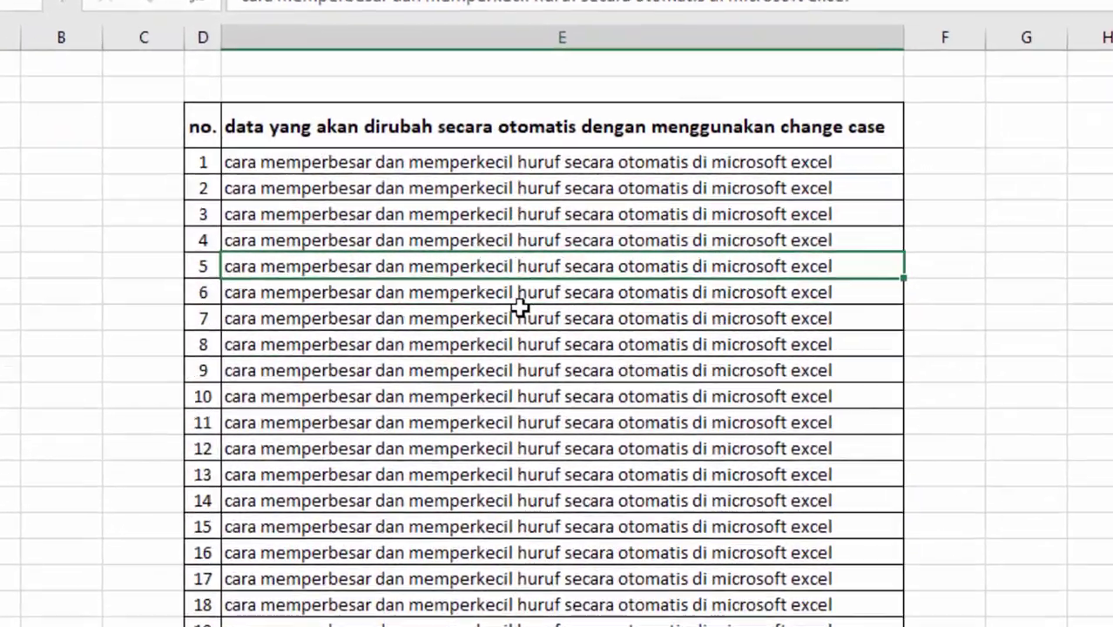
pyautogui.scroll(-12, 539, 302)
pyautogui.scroll(-5, 539, 302)
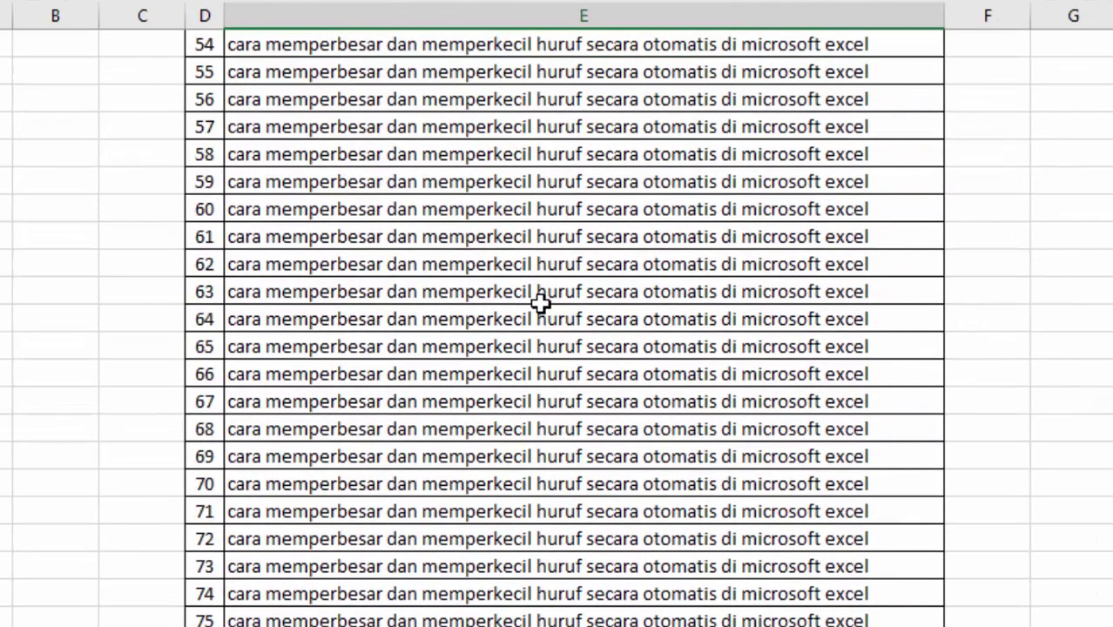
pyautogui.scroll(-5, 539, 303)
pyautogui.scroll(16, 551, 267)
pyautogui.scroll(8, 557, 264)
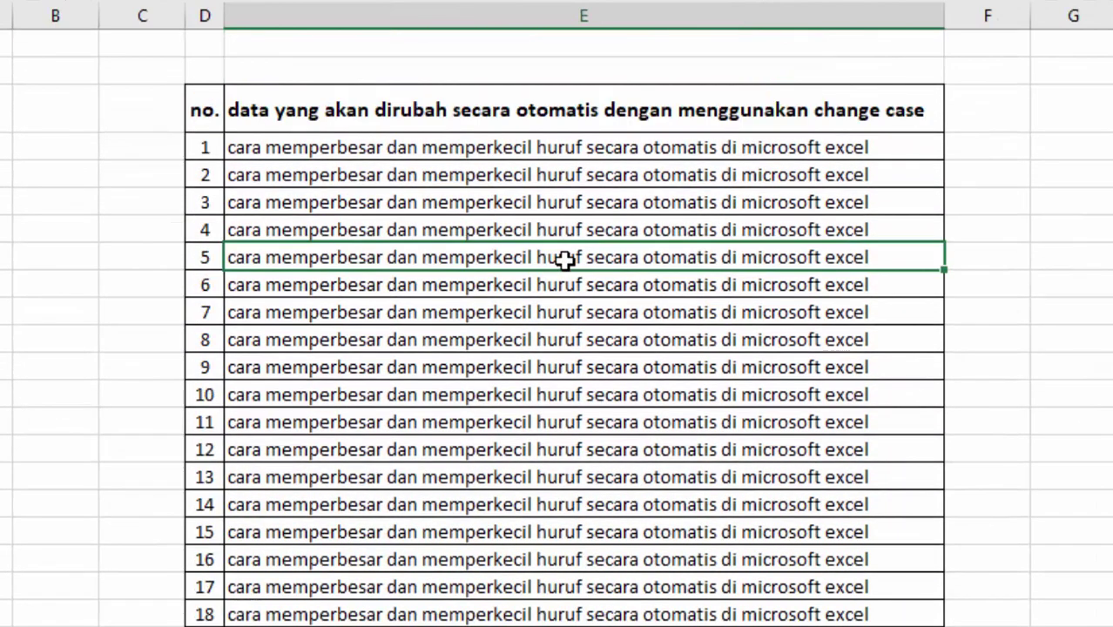
pyautogui.scroll(-8, 565, 261)
pyautogui.scroll(-2, 565, 262)
pyautogui.scroll(4, 564, 261)
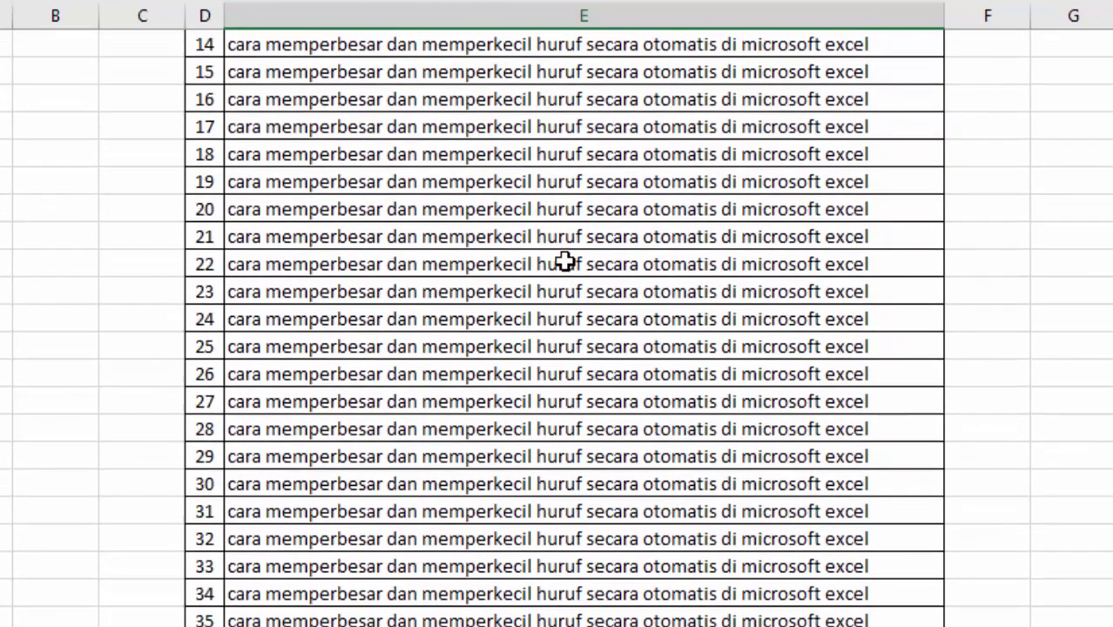
pyautogui.scroll(5, 565, 261)
pyautogui.click(564, 261)
pyautogui.scroll(-8, 564, 261)
pyautogui.scroll(9, 565, 256)
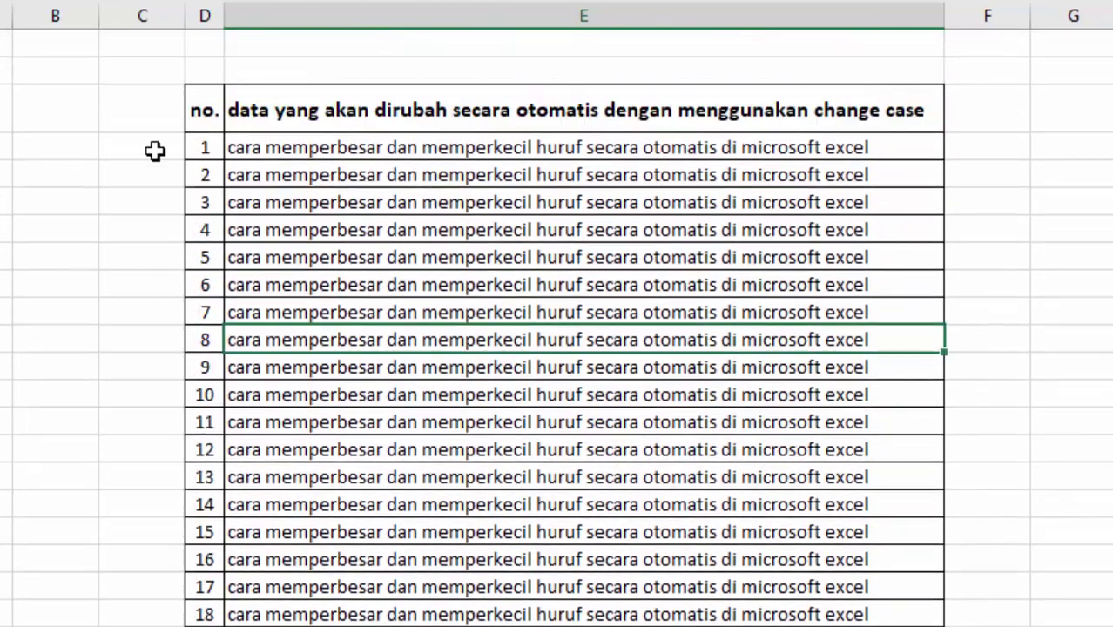
pyautogui.click(367, 314)
pyautogui.moveTo(207, 111)
pyautogui.mouseDown()
pyautogui.moveTo(940, 623)
pyautogui.moveTo(770, 400)
pyautogui.mouseUp()
pyautogui.click(763, 347)
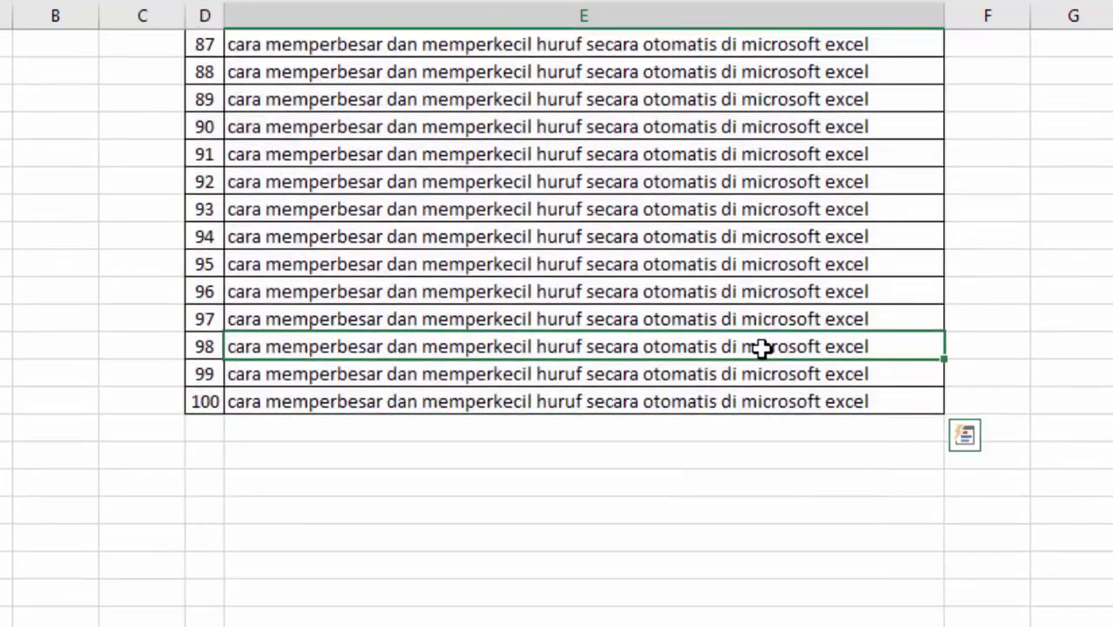
# Select the whole table from the no. header D3 using Ctrl+Shift+End.
pyautogui.scroll(13, 625, 259)
pyautogui.scroll(3, 293, 94)
pyautogui.scroll(12, 216, 94)
pyautogui.click(213, 106)
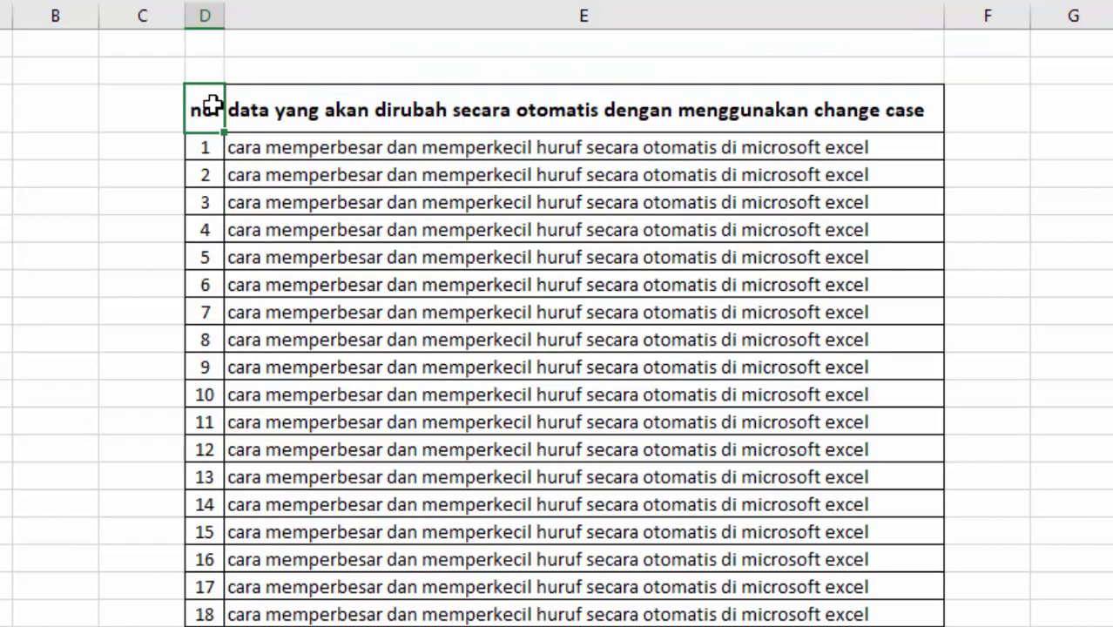
pyautogui.hotkey('ctrl', 'shift', 'End')
pyautogui.scroll(3, 640, 451)
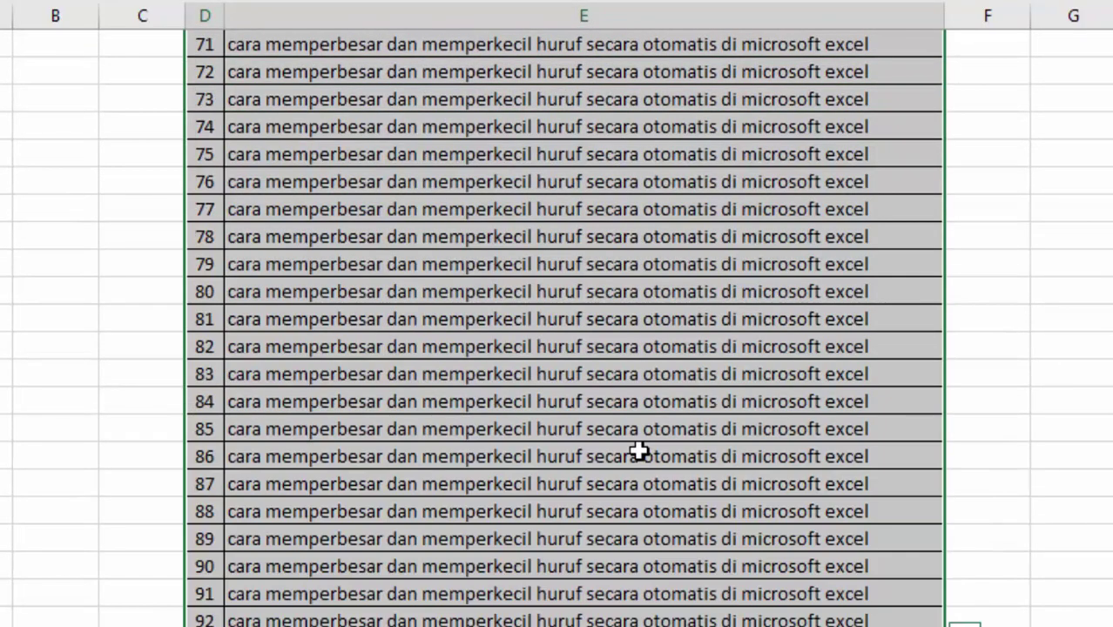
pyautogui.scroll(13, 640, 451)
pyautogui.scroll(12, 633, 431)
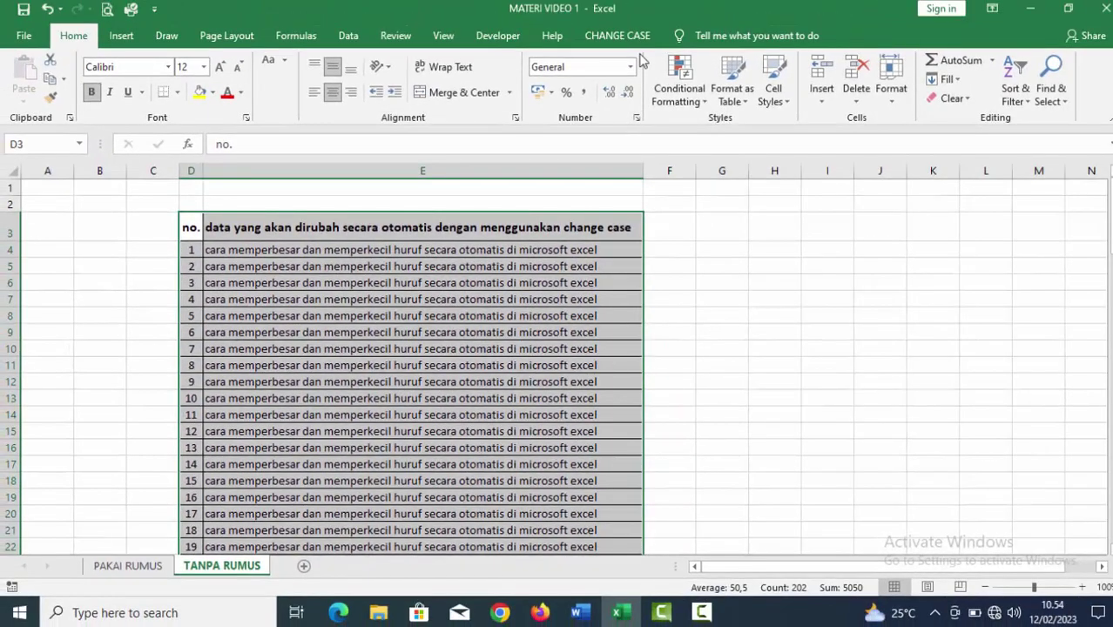
# Convert the selected table to UPPERCASE with CHANGE CASE and widen column E to fit.
pyautogui.click(632, 37)
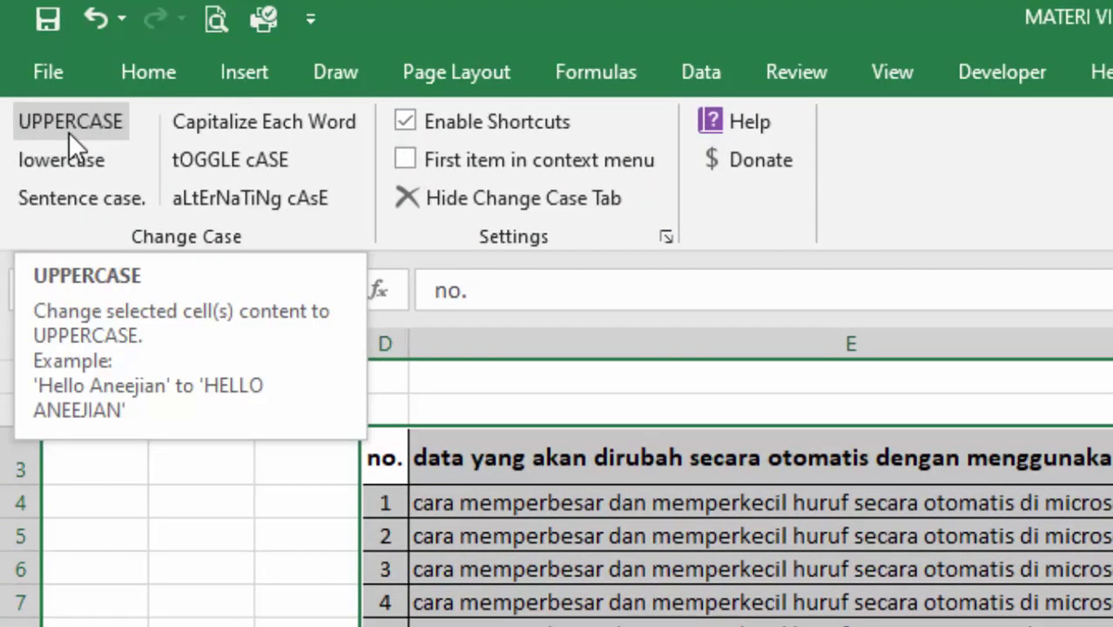
pyautogui.click(69, 133)
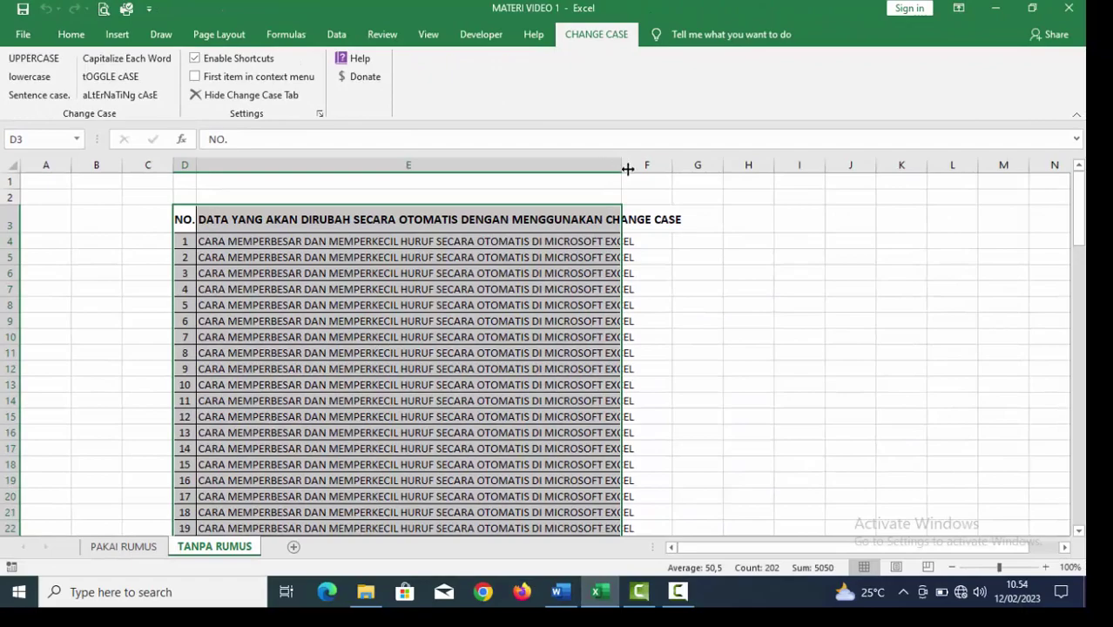
pyautogui.moveTo(627, 168); pyautogui.dragTo(700, 258)
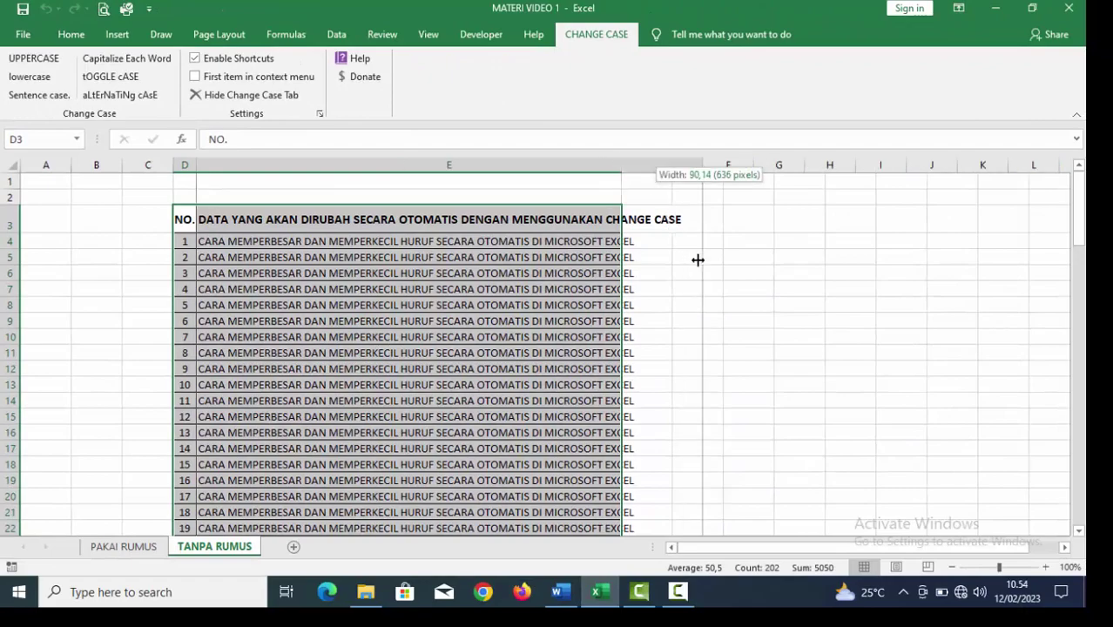
pyautogui.scroll(-2, 471, 366)
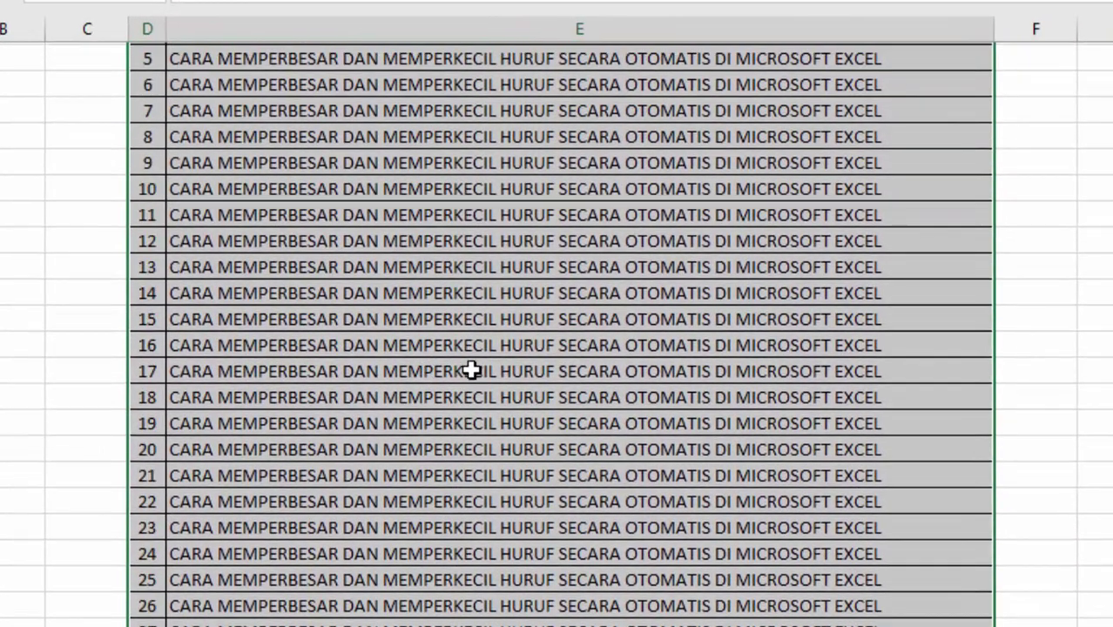
pyautogui.scroll(-15, 489, 355)
pyautogui.scroll(-20, 489, 355)
pyautogui.scroll(5, 489, 355)
pyautogui.scroll(10, 489, 356)
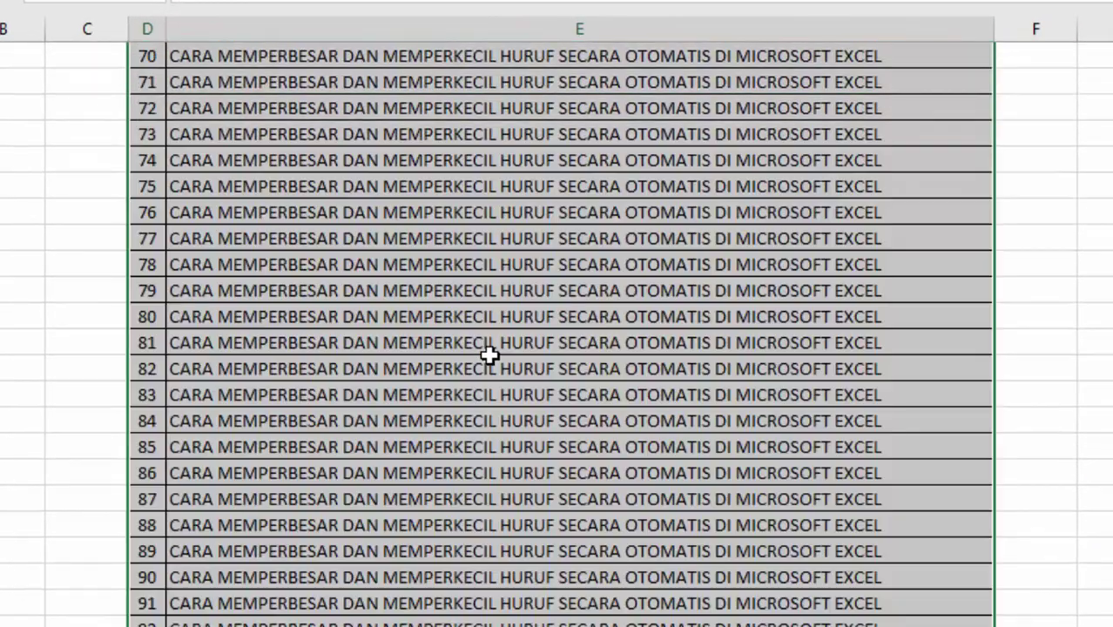
pyautogui.scroll(8, 490, 355)
pyautogui.scroll(11, 489, 355)
pyautogui.scroll(6, 489, 355)
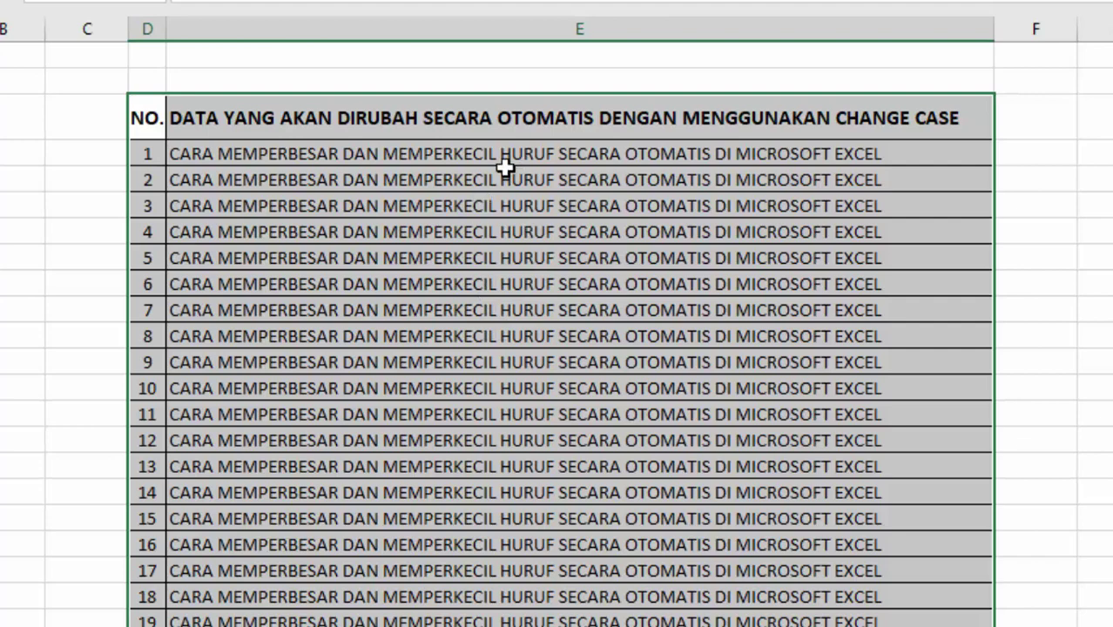
pyautogui.scroll(-7, 624, 314)
pyautogui.scroll(-9, 625, 375)
pyautogui.scroll(-7, 629, 390)
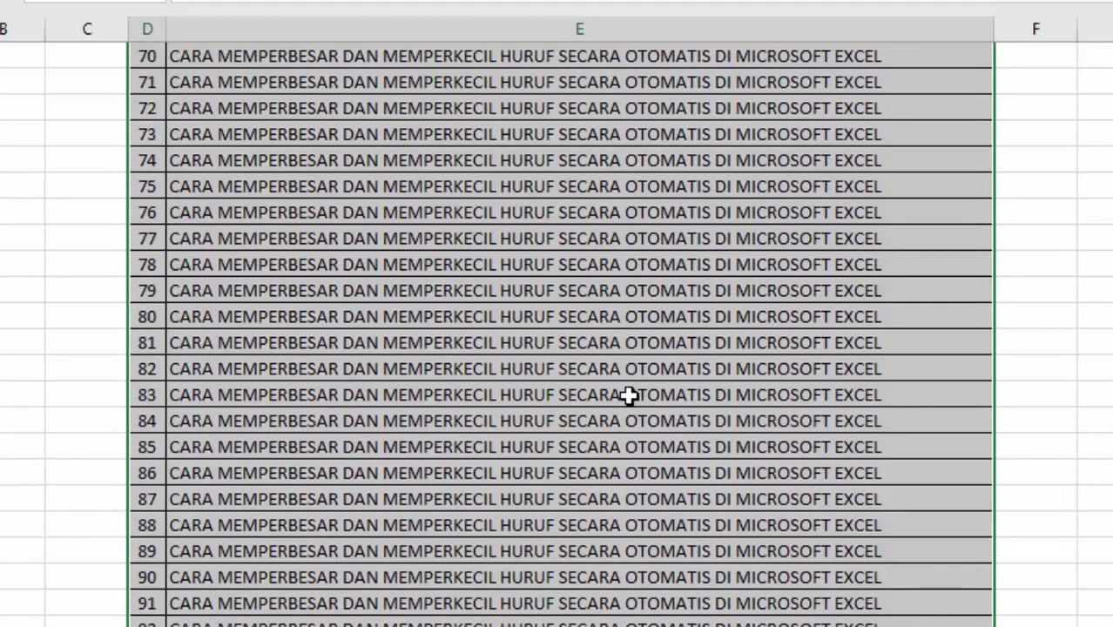
pyautogui.scroll(-5, 629, 394)
pyautogui.scroll(17, 629, 395)
pyautogui.scroll(12, 629, 392)
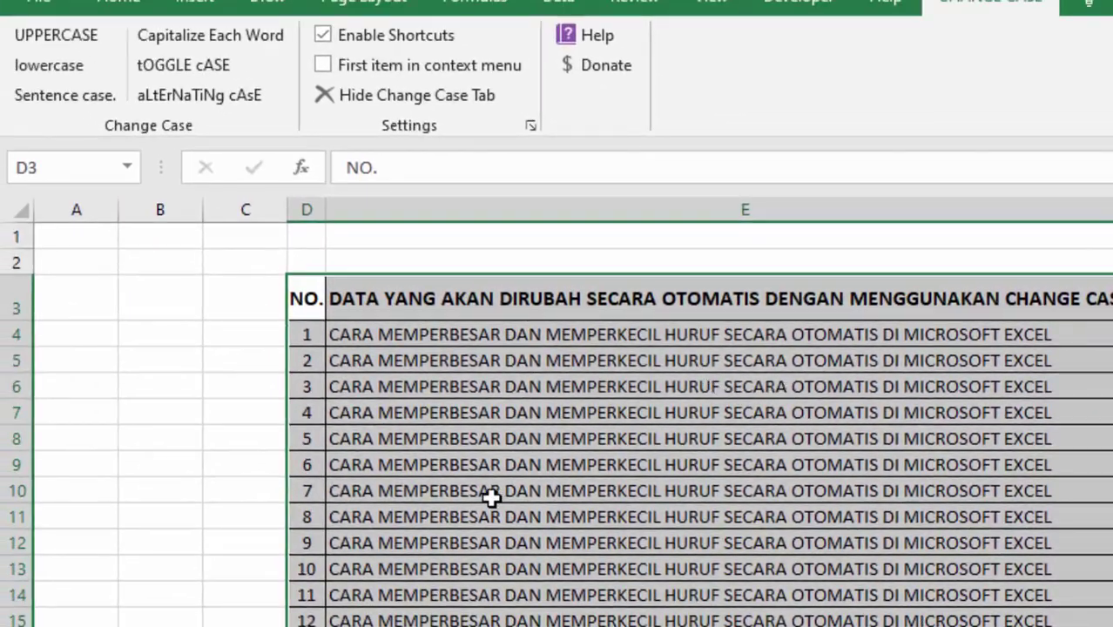
# Convert the selected table back to lowercase with CHANGE CASE and check the rows.
pyautogui.click(59, 71)
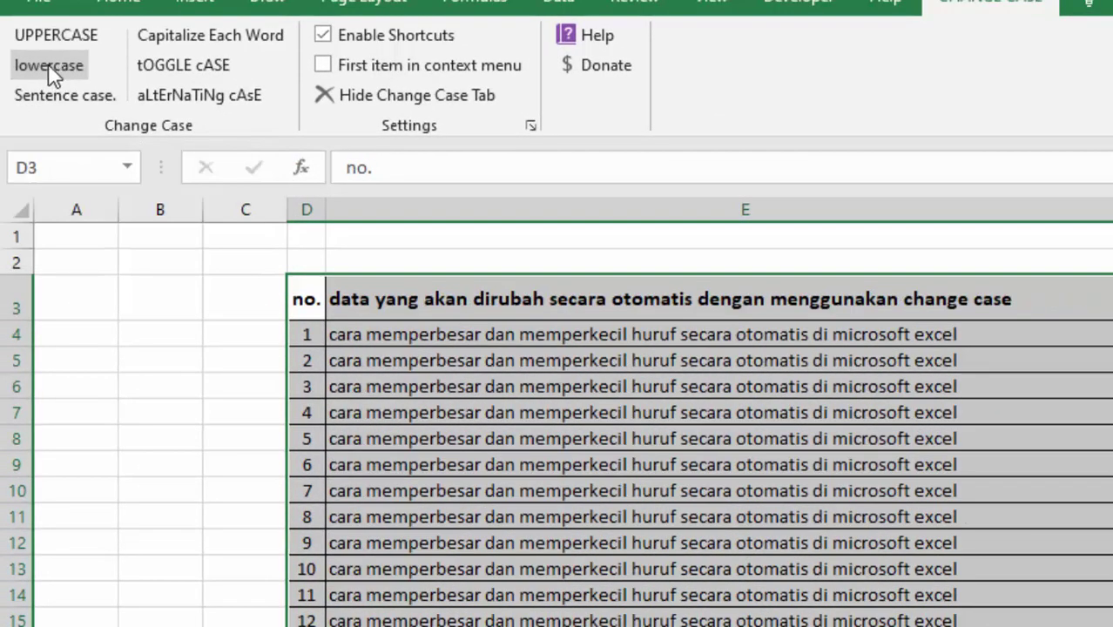
pyautogui.scroll(-7, 633, 417)
pyautogui.scroll(-8, 597, 335)
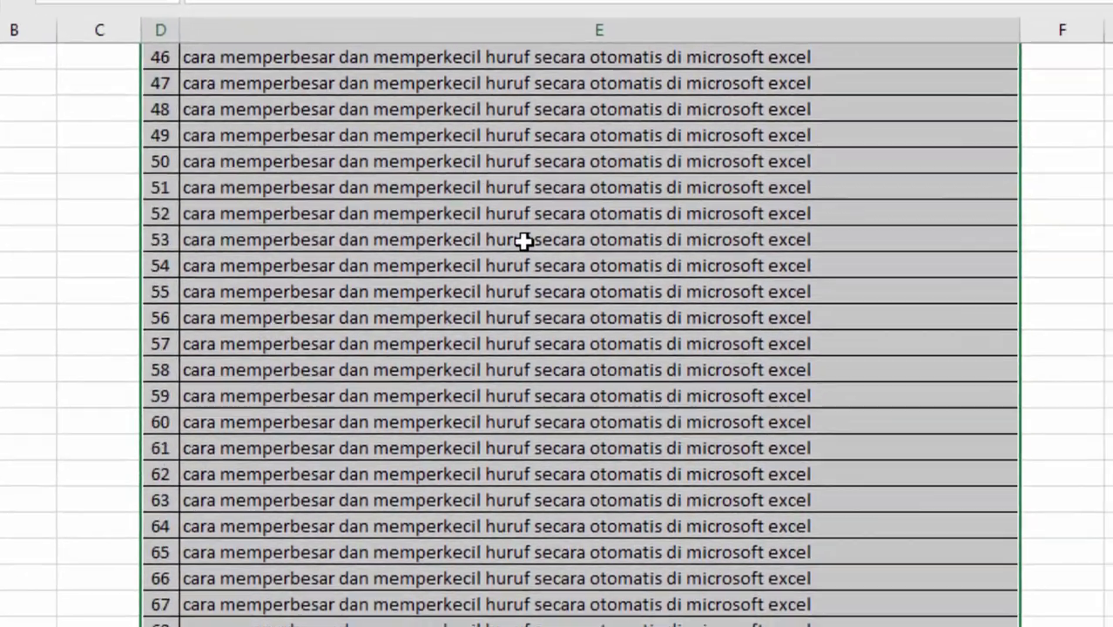
pyautogui.scroll(-8, 520, 237)
pyautogui.scroll(-10, 516, 229)
pyautogui.scroll(15, 515, 229)
pyautogui.scroll(5, 515, 227)
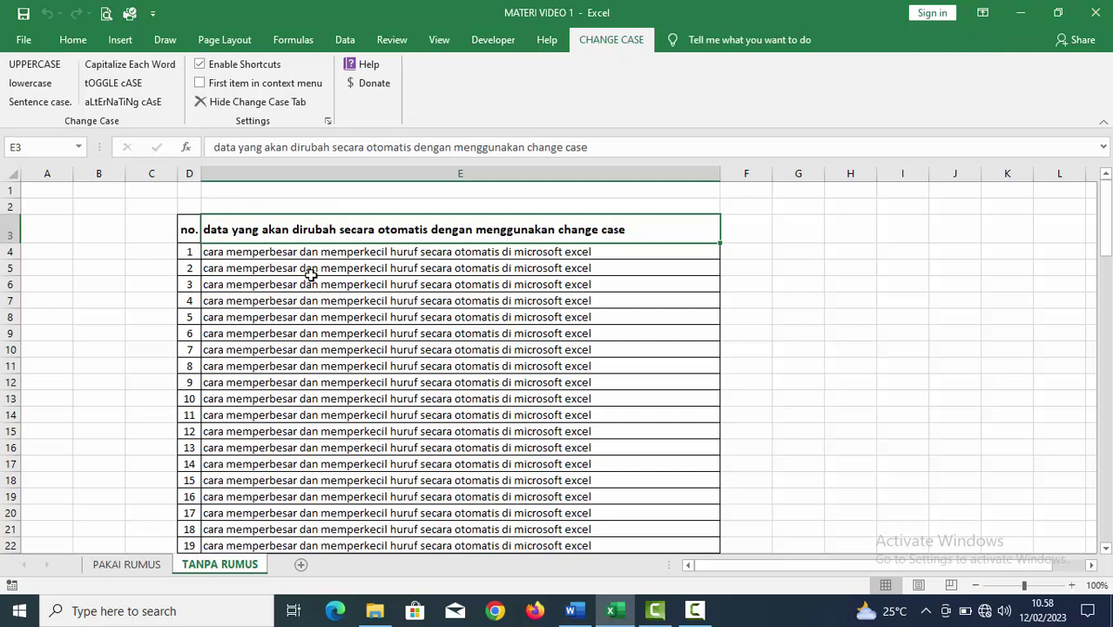
# Reselect the table D3:E103 from the no. header using Ctrl+Shift+End.
pyautogui.click(303, 379)
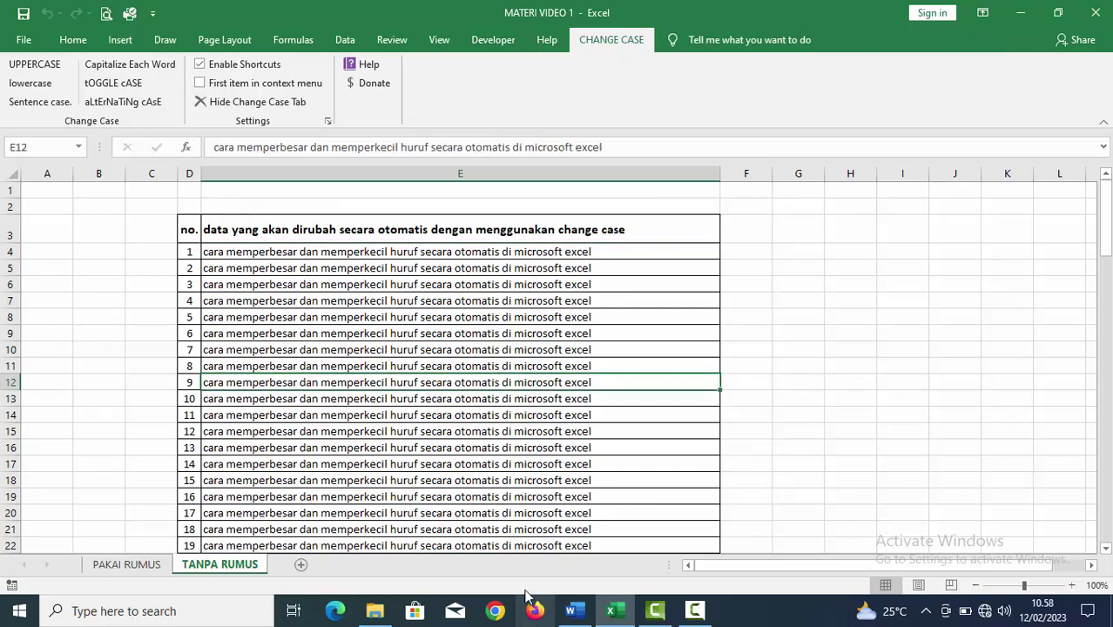
pyautogui.click(183, 230)
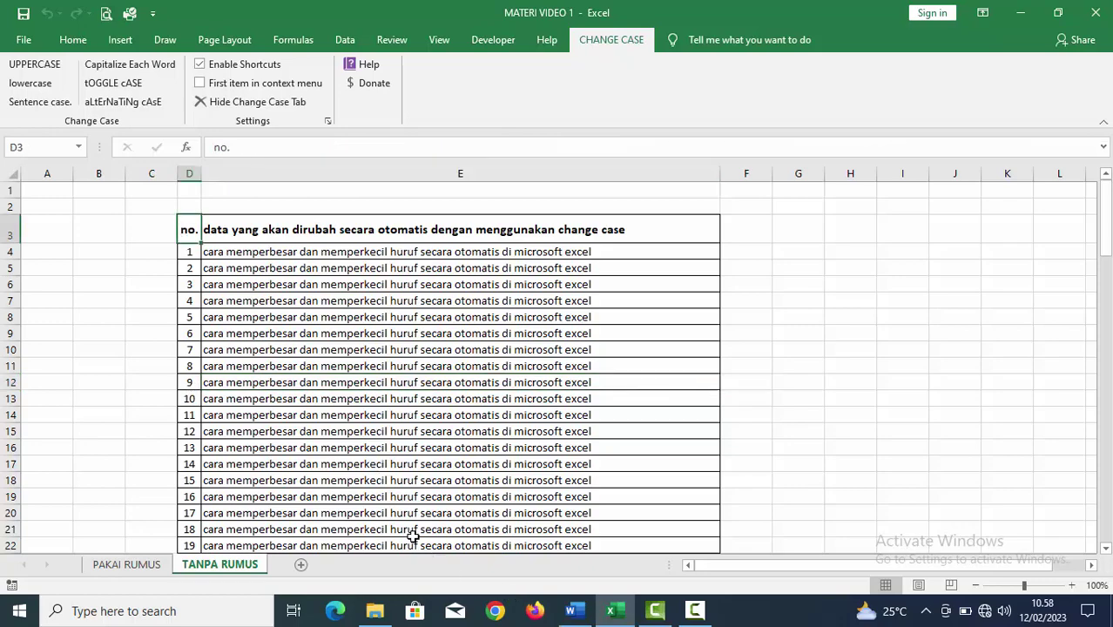
pyautogui.hotkey('ctrl', 'shift', 'End')
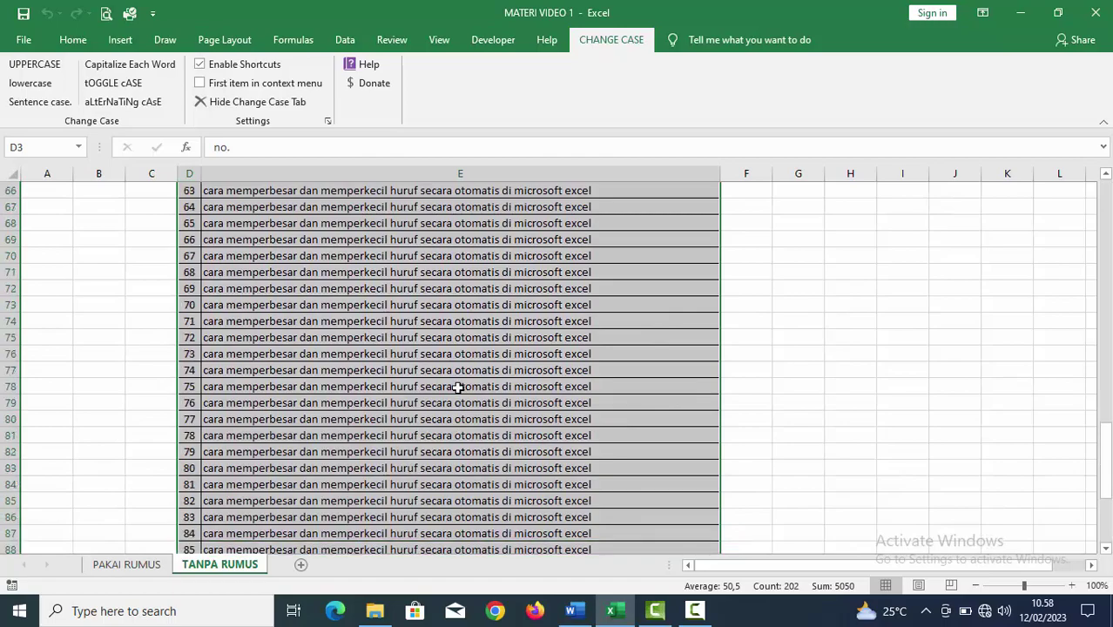
pyautogui.scroll(20, 459, 412)
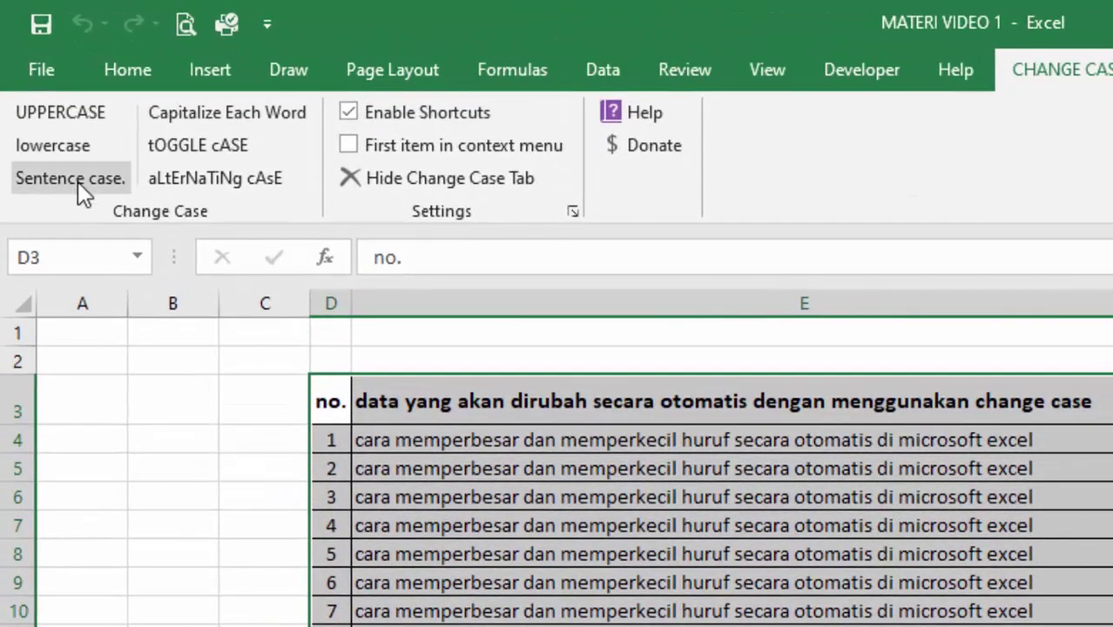
# Apply Sentence case. to the TANPA RUMUS table and scroll through the rows to verify it.
pyautogui.click(78, 181)
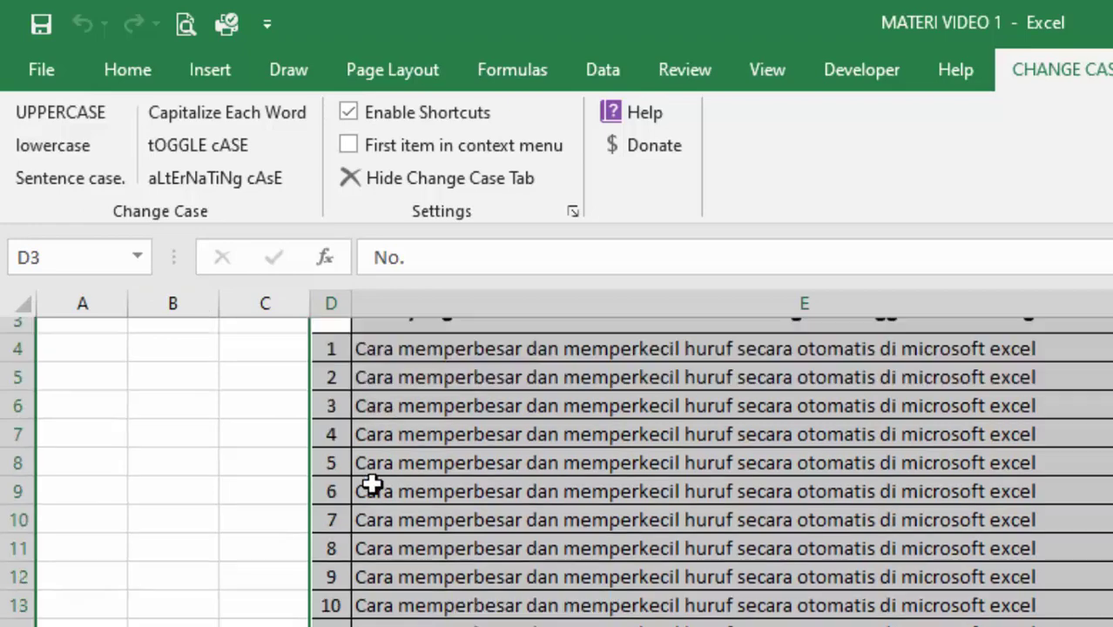
pyautogui.scroll(-10, 367, 522)
pyautogui.scroll(-3, 363, 575)
pyautogui.scroll(-13, 364, 591)
pyautogui.scroll(-4, 365, 601)
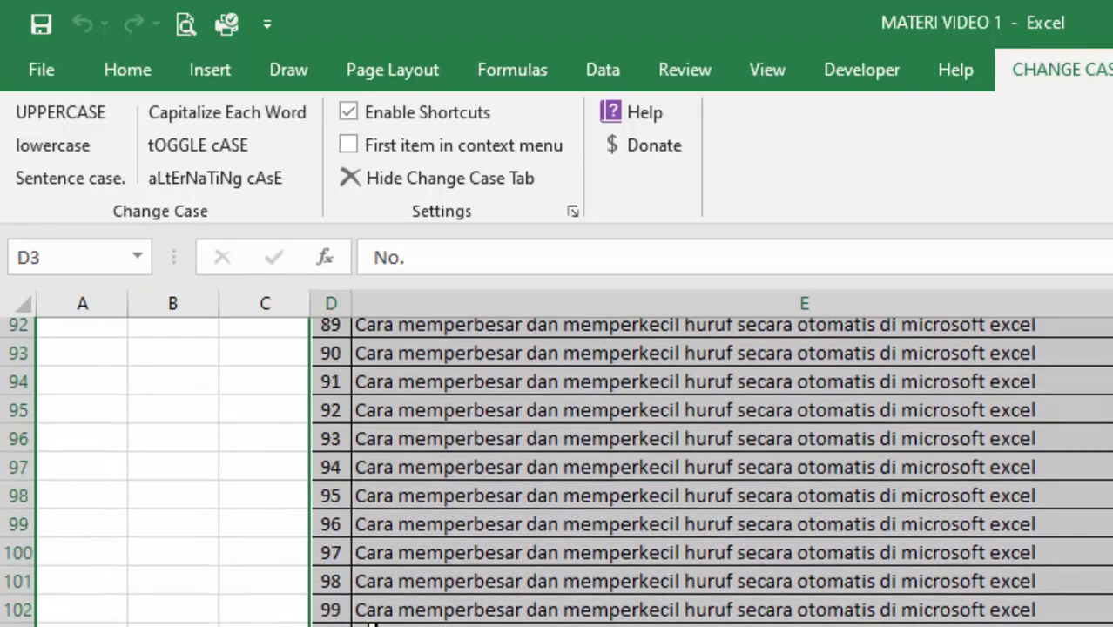
pyautogui.scroll(-1, 370, 620)
pyautogui.scroll(15, 370, 620)
pyautogui.scroll(16, 363, 614)
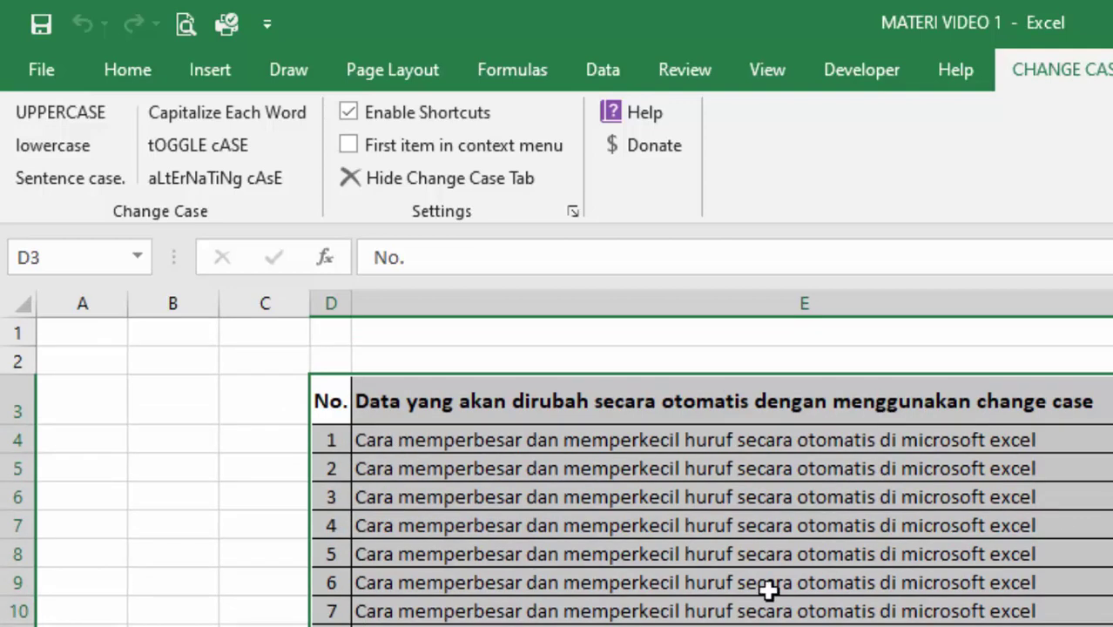
pyautogui.scroll(-1, 674, 596)
pyautogui.scroll(-14, 675, 597)
pyautogui.scroll(-3, 675, 596)
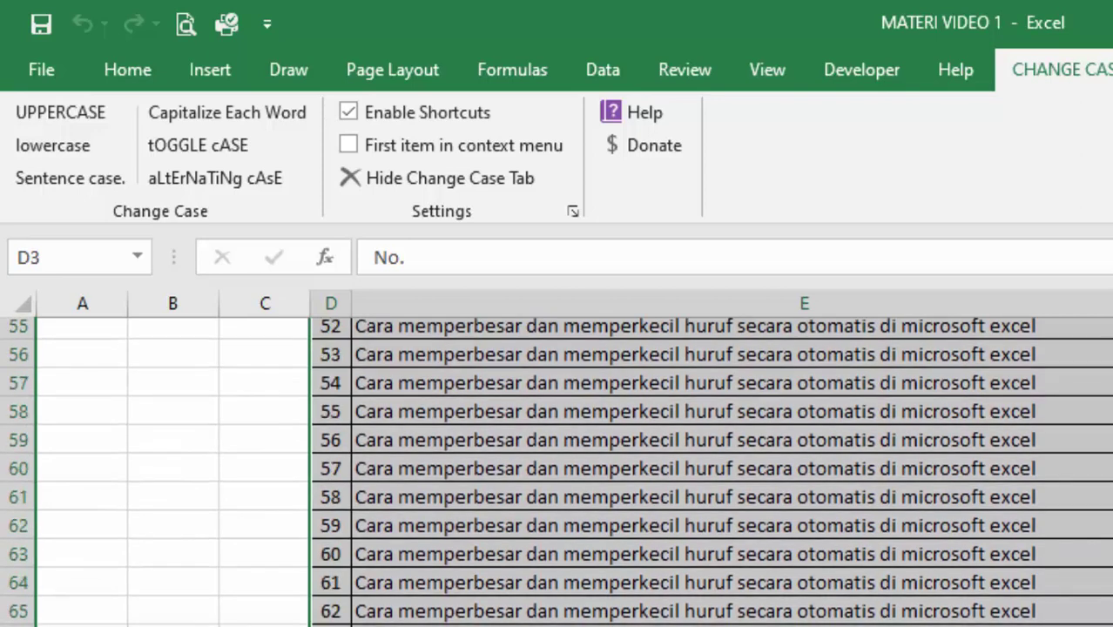
pyautogui.scroll(7, 674, 596)
pyautogui.scroll(11, 421, 381)
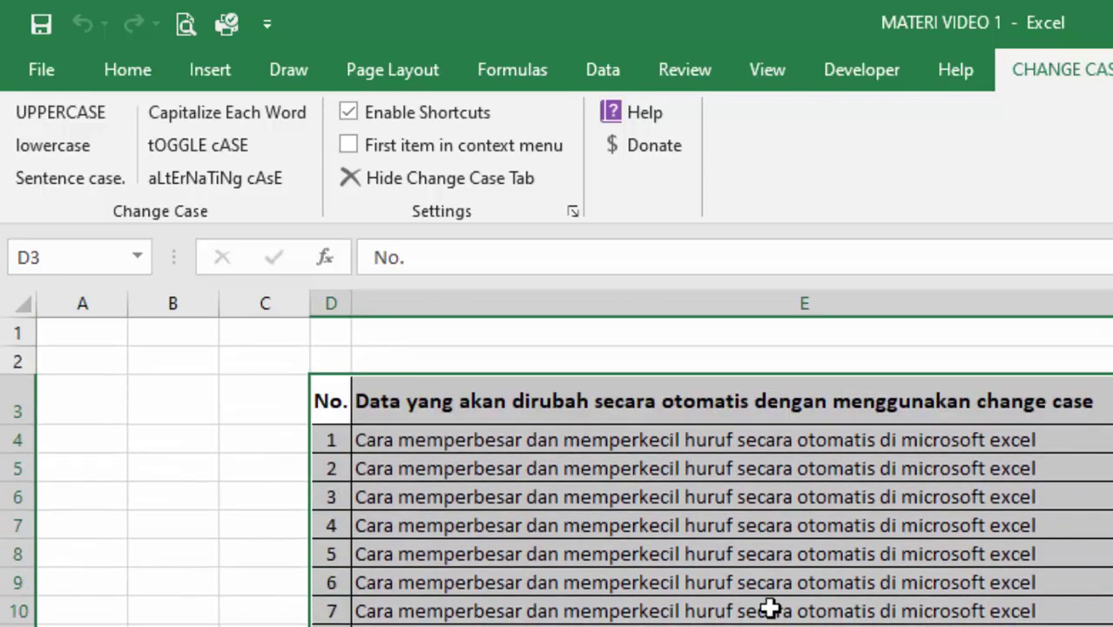
# Apply Capitalize Each Word to the table and scroll through to review the result.
pyautogui.click(263, 113)
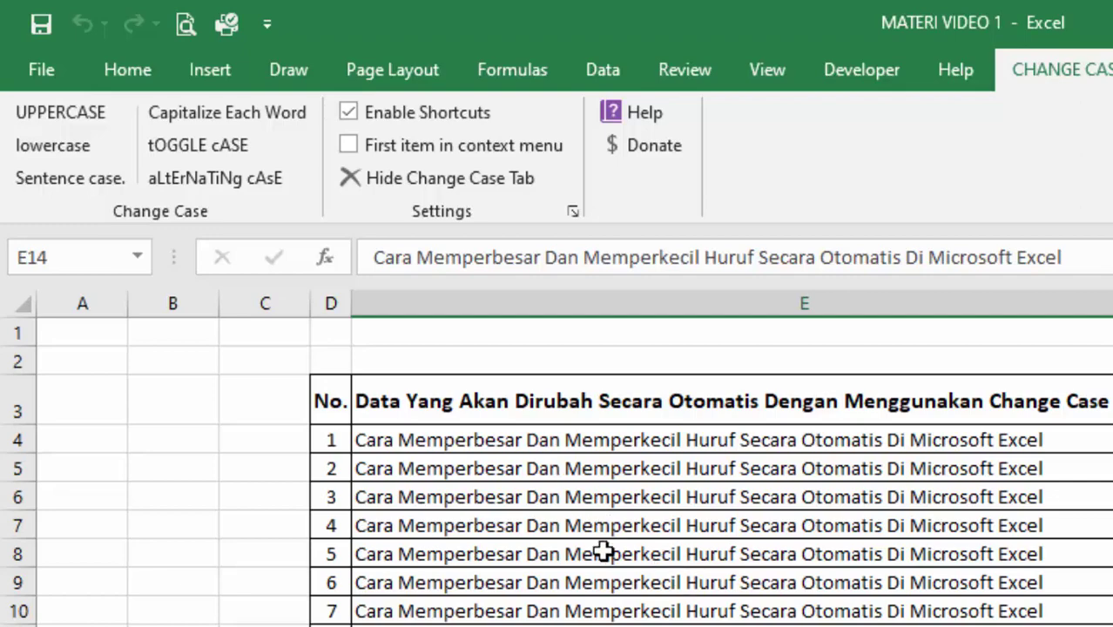
pyautogui.scroll(-10, 605, 557)
pyautogui.scroll(-7, 655, 570)
pyautogui.scroll(-17, 655, 571)
pyautogui.scroll(3, 655, 570)
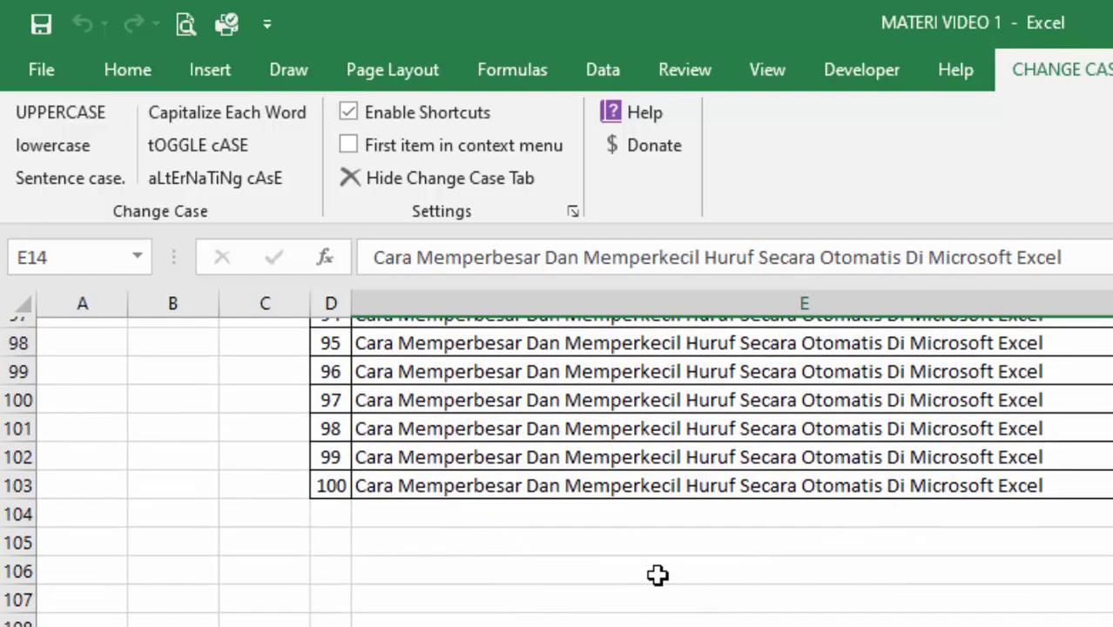
pyautogui.scroll(20, 654, 570)
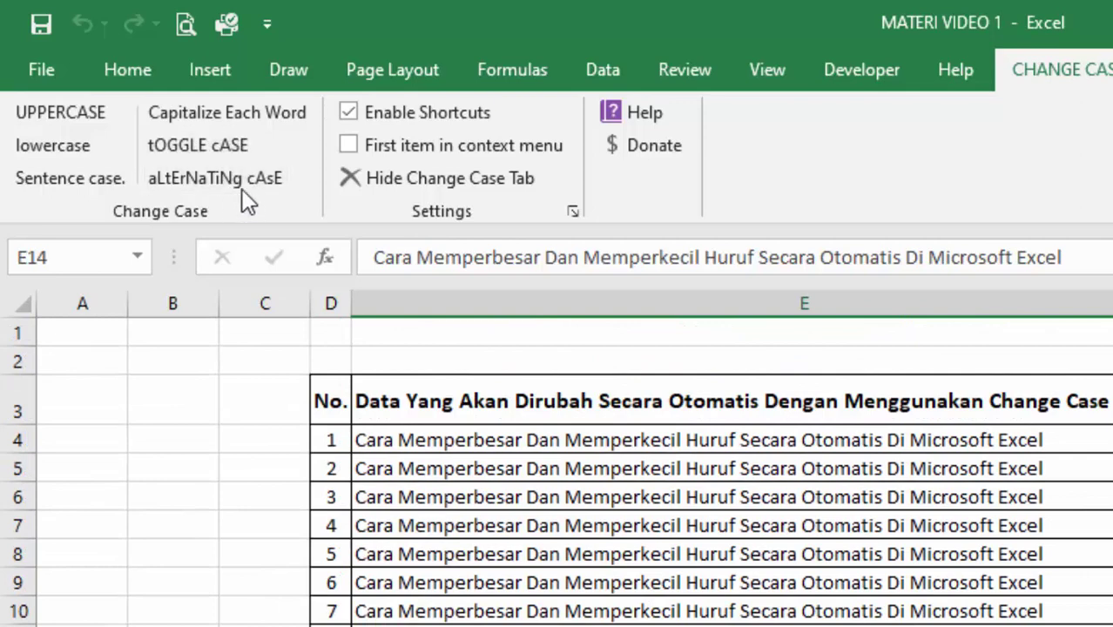
# Inspect the converted entries in rows 7 to 9 of column E.
pyautogui.click(818, 581)
pyautogui.press('Down')
pyautogui.press('Down')
pyautogui.press('Down')
pyautogui.moveTo(587, 557); pyautogui.dragTo(969, 574)
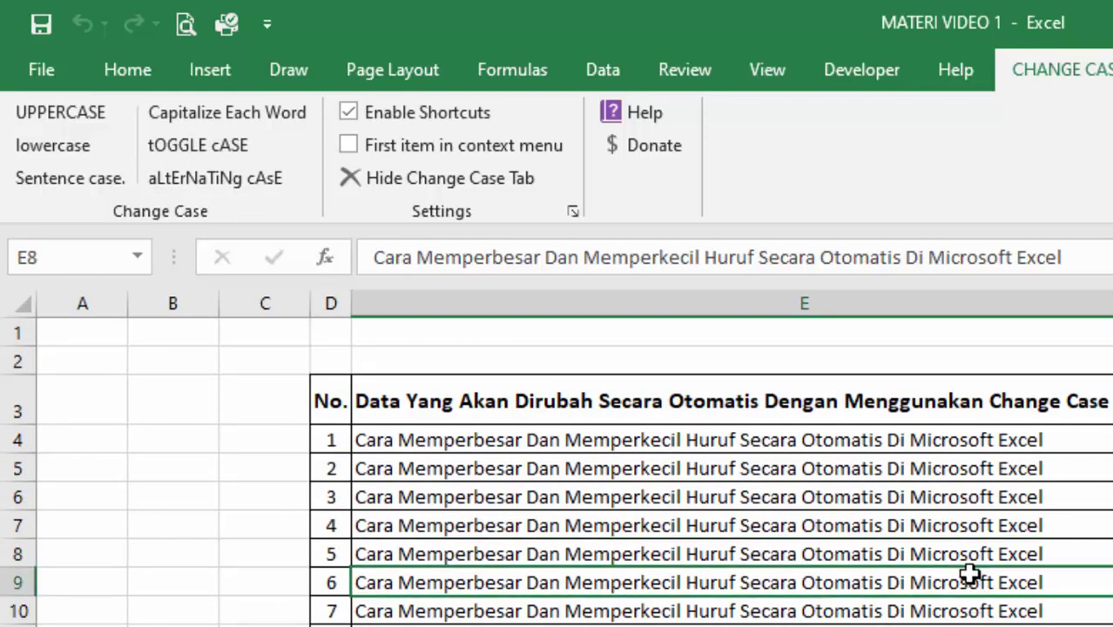
pyautogui.click(947, 517)
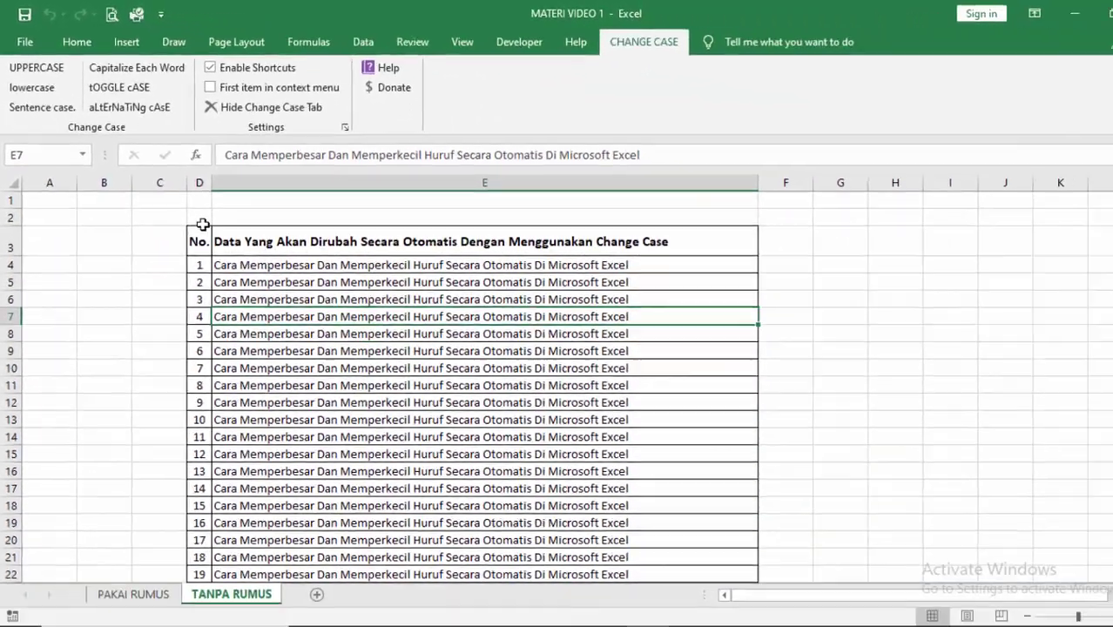
# Reselect the whole table from D3 to E103.
pyautogui.moveTo(202, 224); pyautogui.dragTo(691, 609)
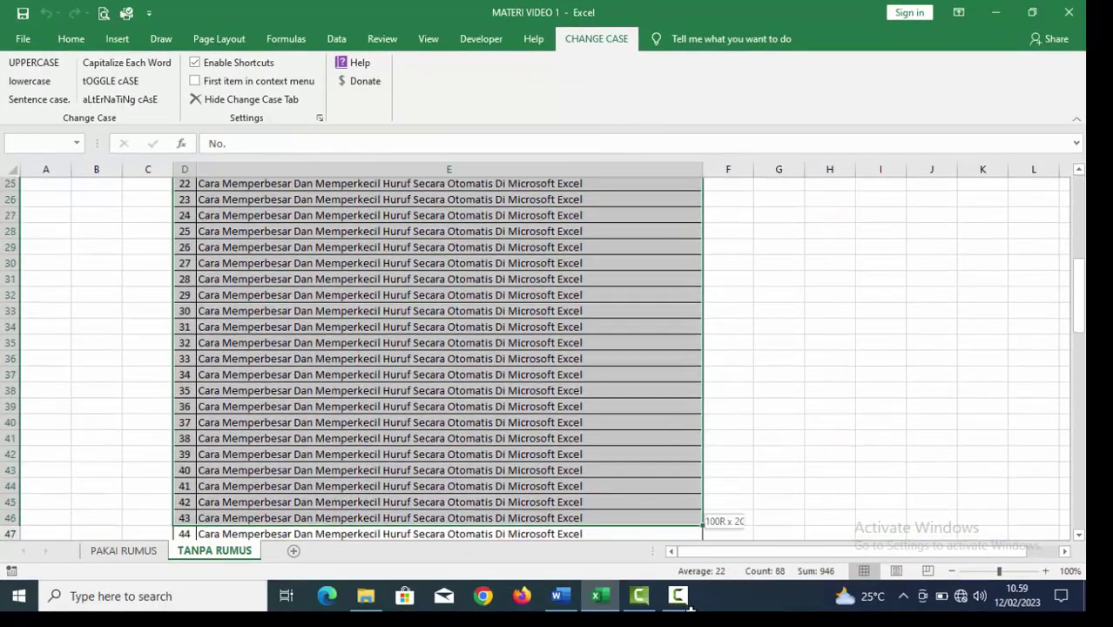
pyautogui.moveTo(690, 609)
pyautogui.mouseDown()
pyautogui.moveTo(660, 484)
pyautogui.moveTo(666, 508)
pyautogui.mouseUp()
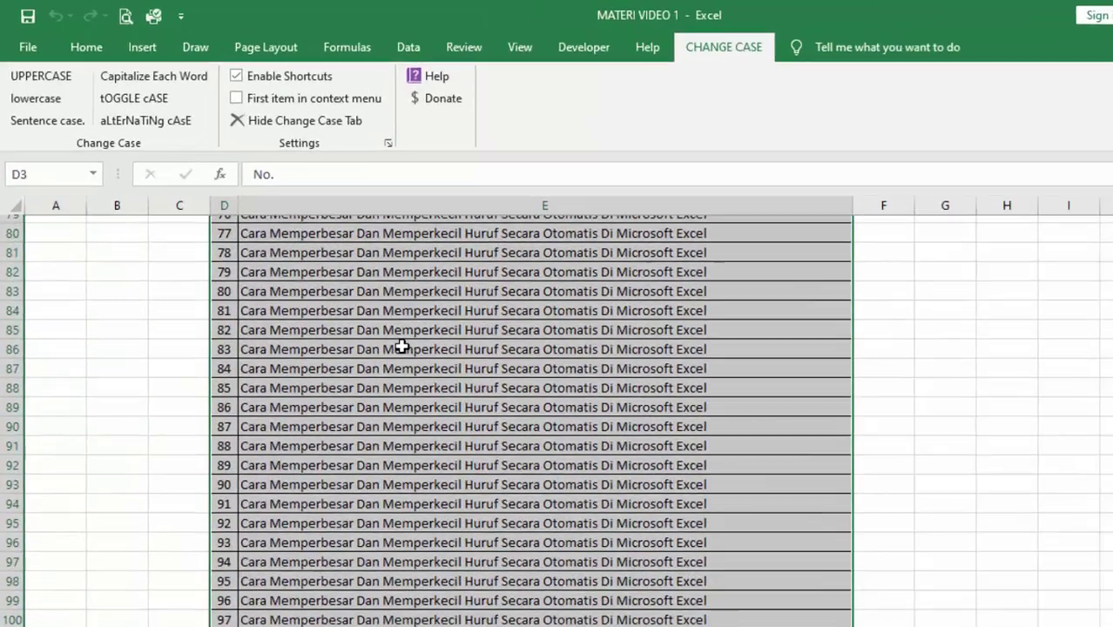
pyautogui.scroll(20, 401, 347)
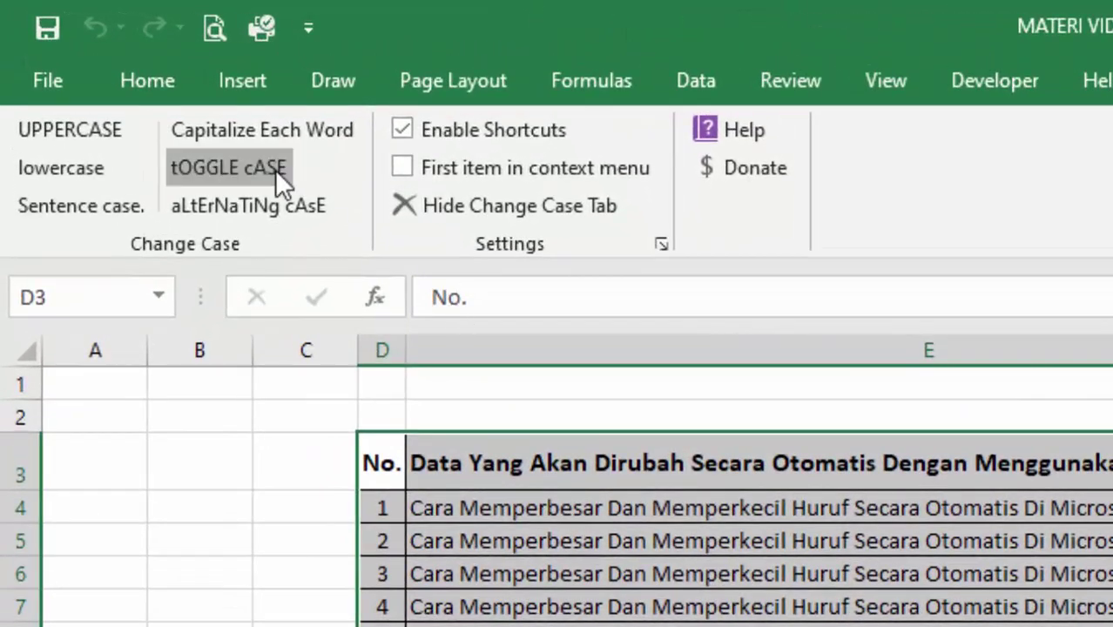
# Switch the table to tOGGLE cASE, then aLtErNaTiNg cAsE, then back to Capitalize Each Word.
pyautogui.click(275, 169)
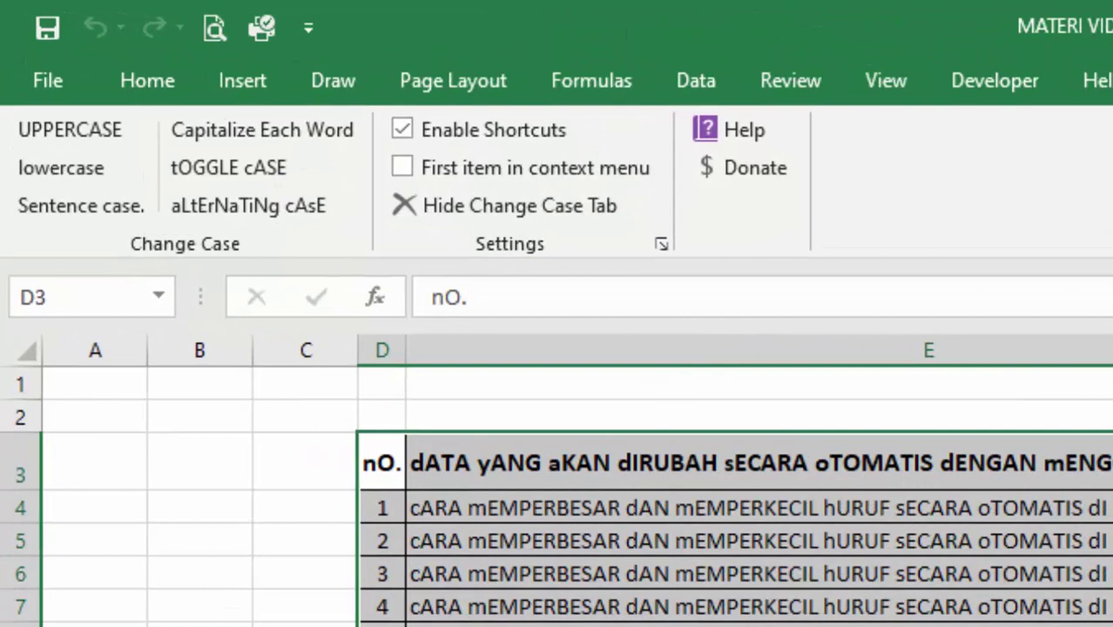
pyautogui.click(267, 205)
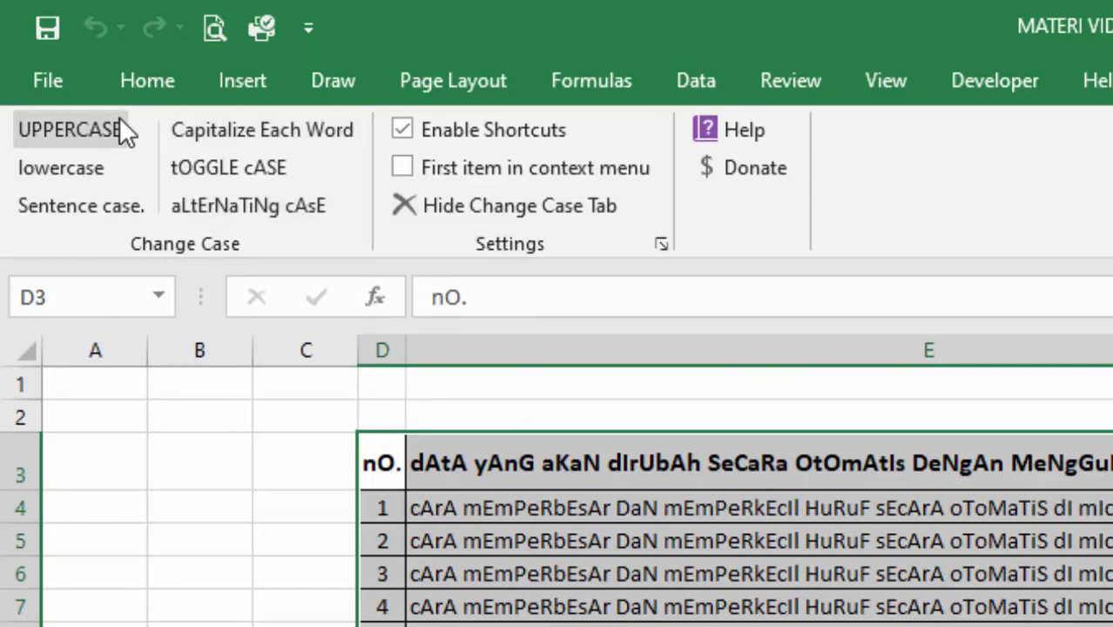
pyautogui.click(329, 125)
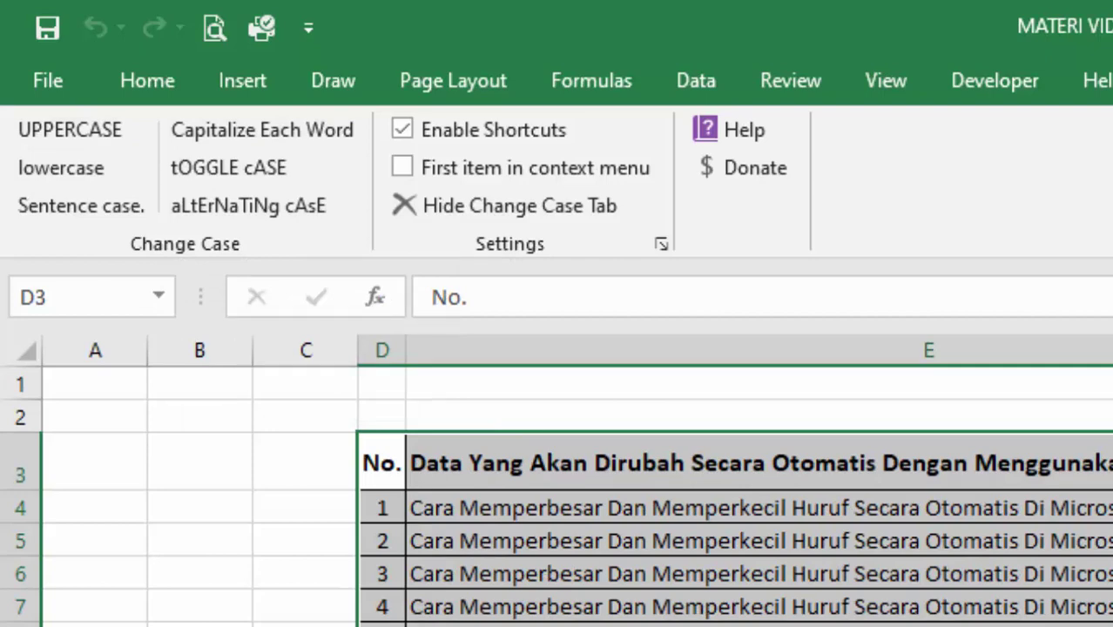
# Apply UPPERCASE, lowercase and Sentence case. in turn, ending with Capitalize Each Word.
pyautogui.click(57, 130)
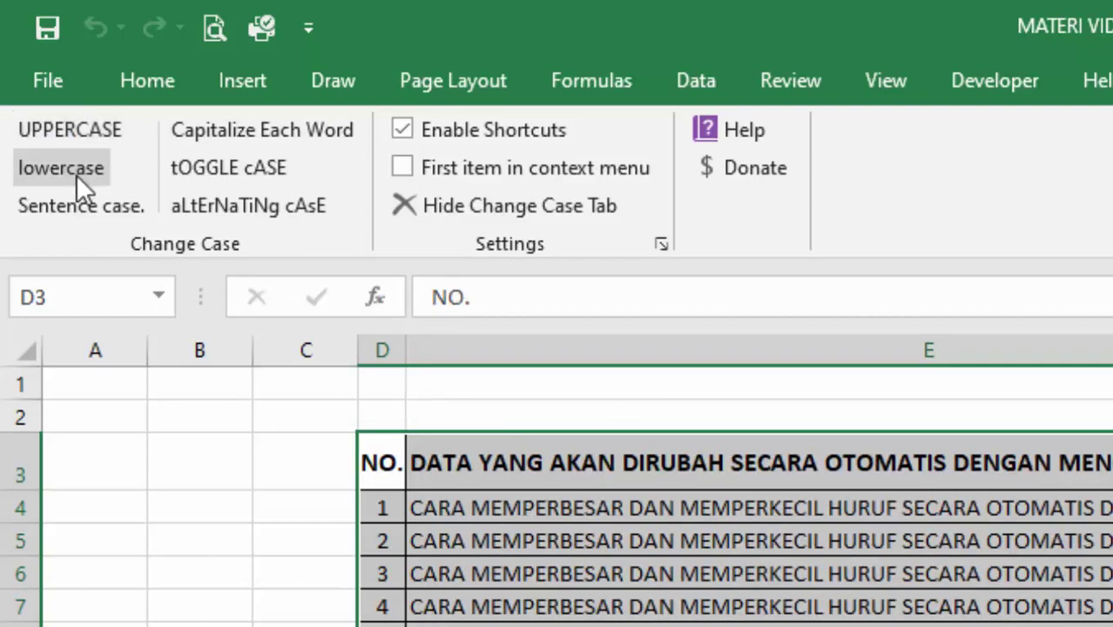
pyautogui.click(76, 175)
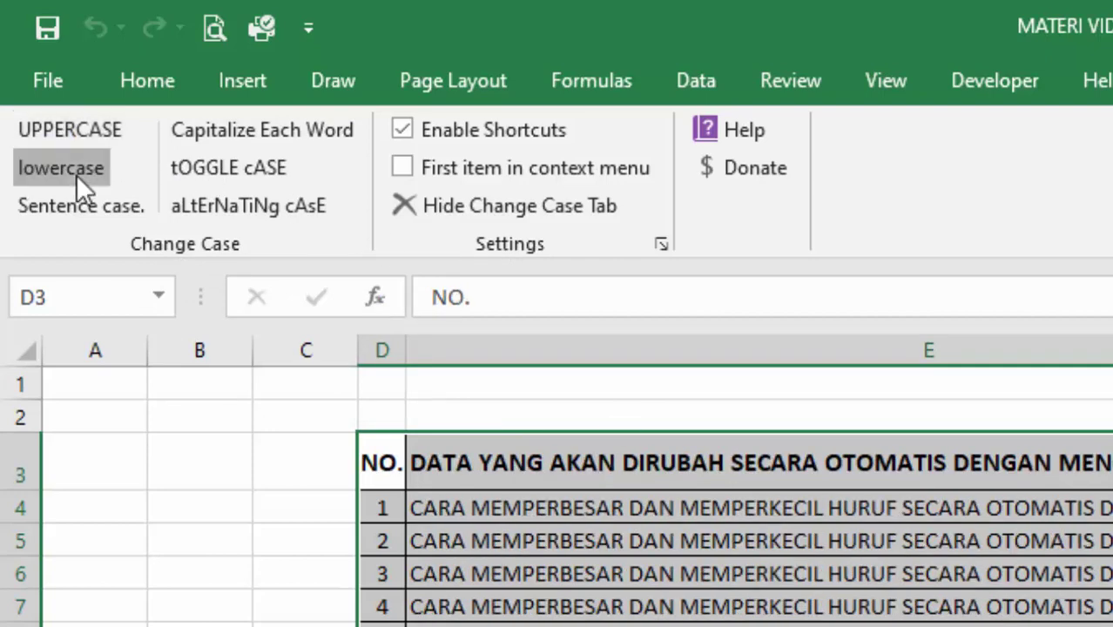
pyautogui.click(89, 222)
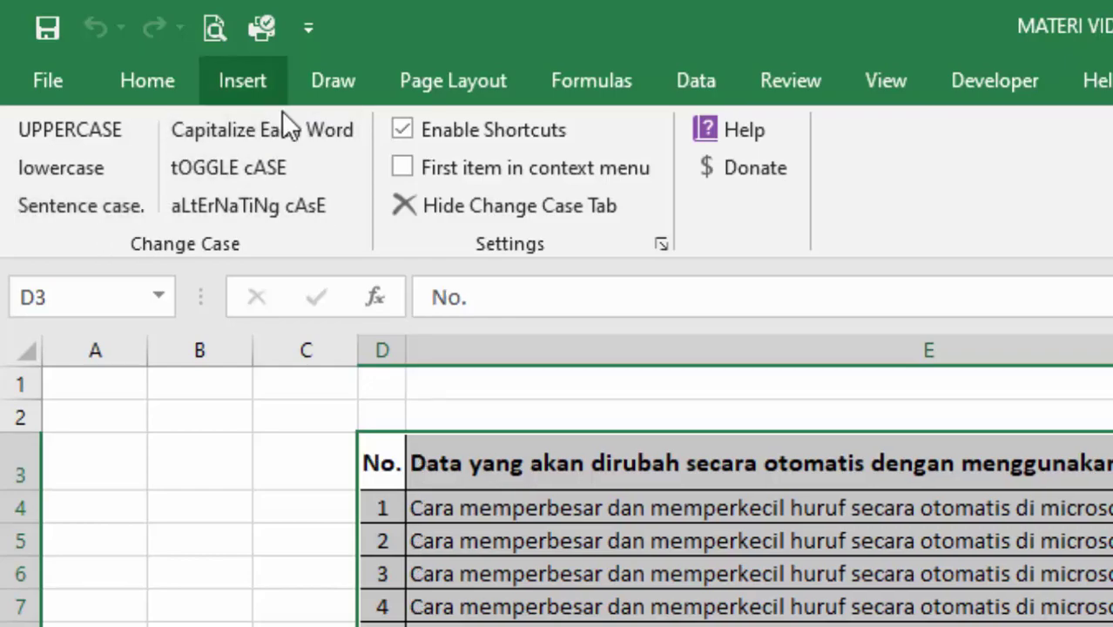
pyautogui.click(293, 135)
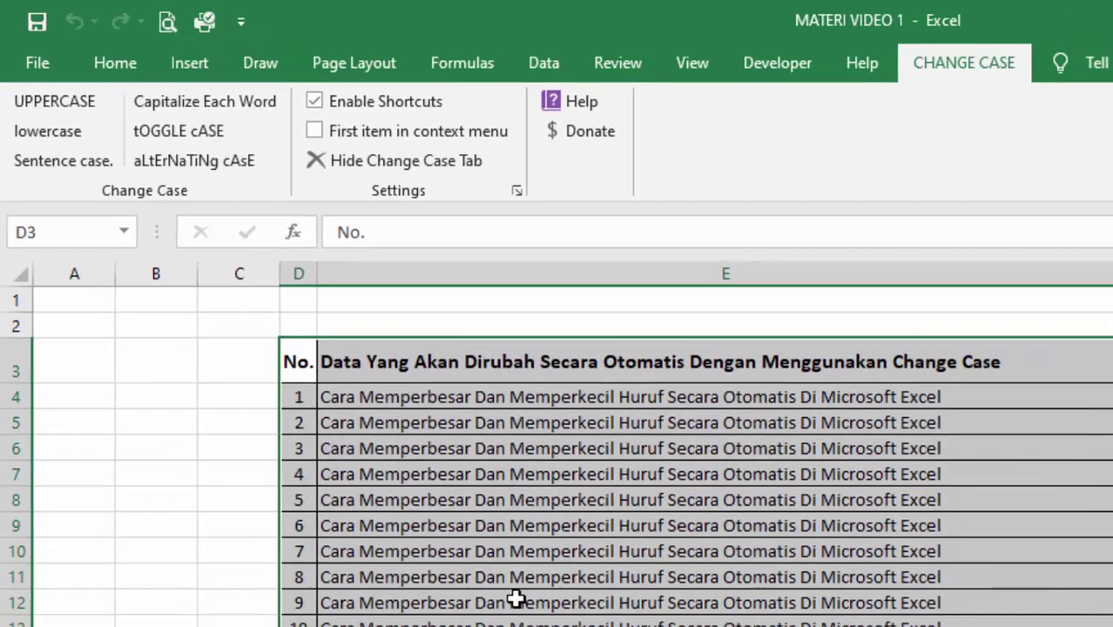